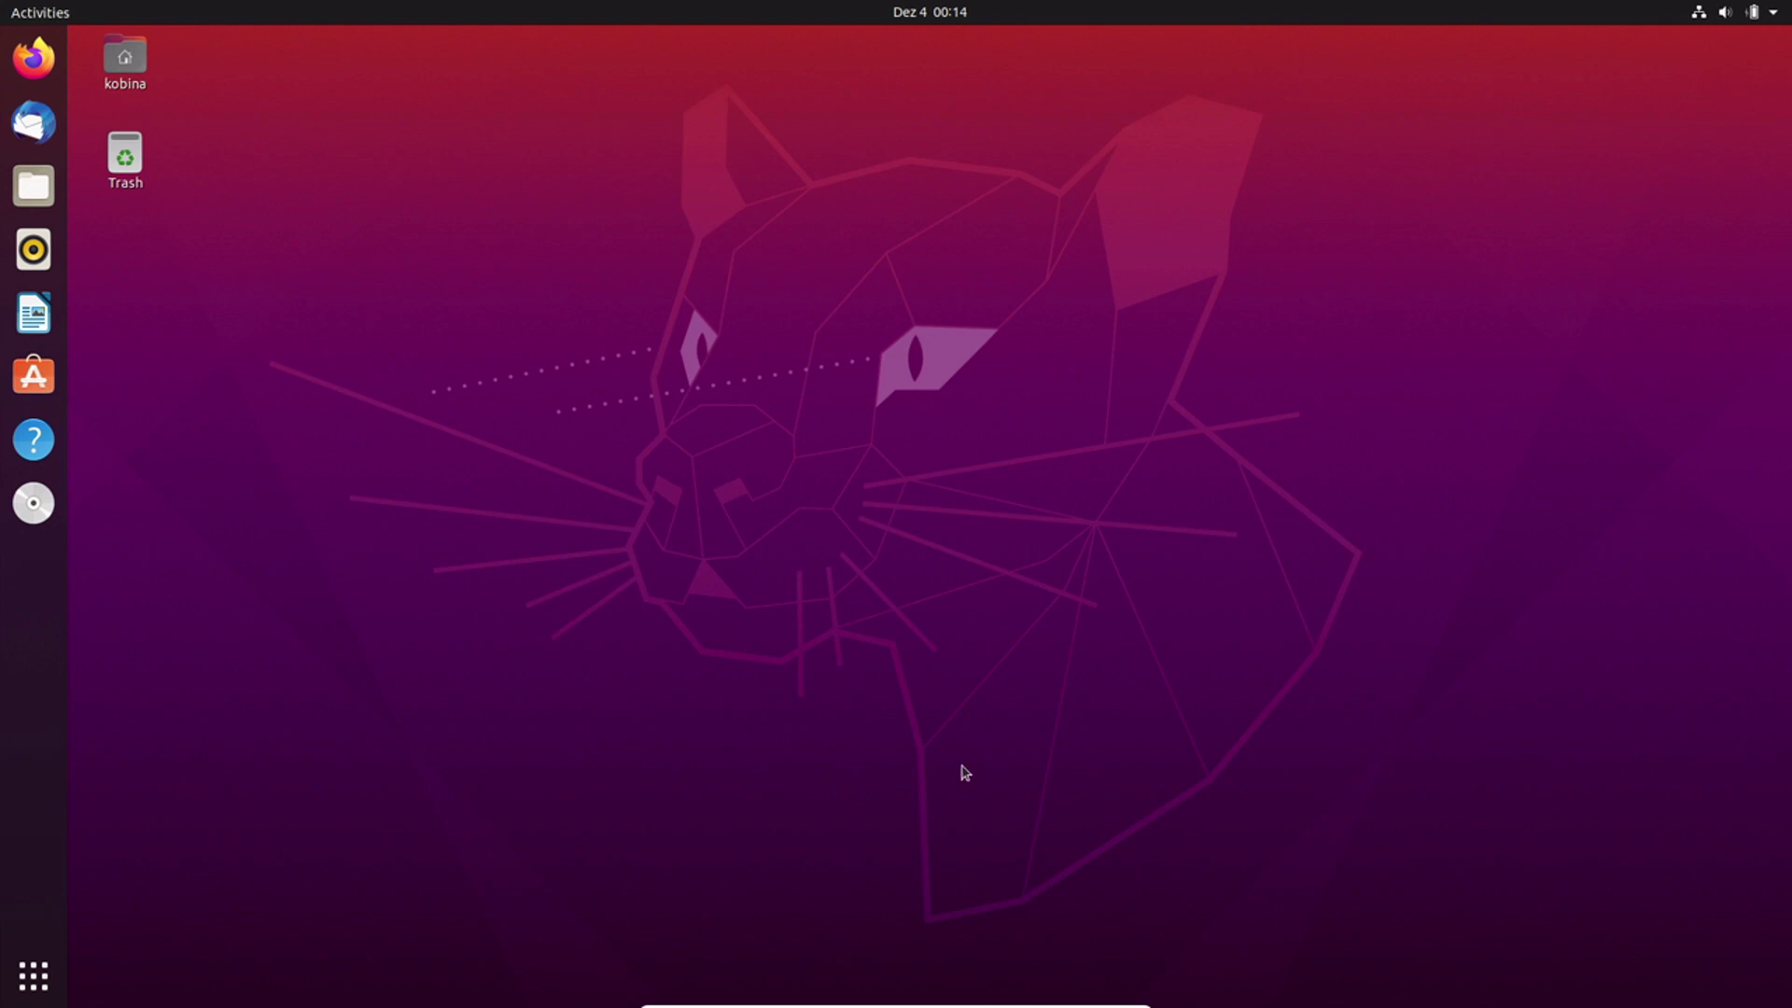
- Launch Terminal from an Activities search for 'ter' and maximize its window
click(34, 976)
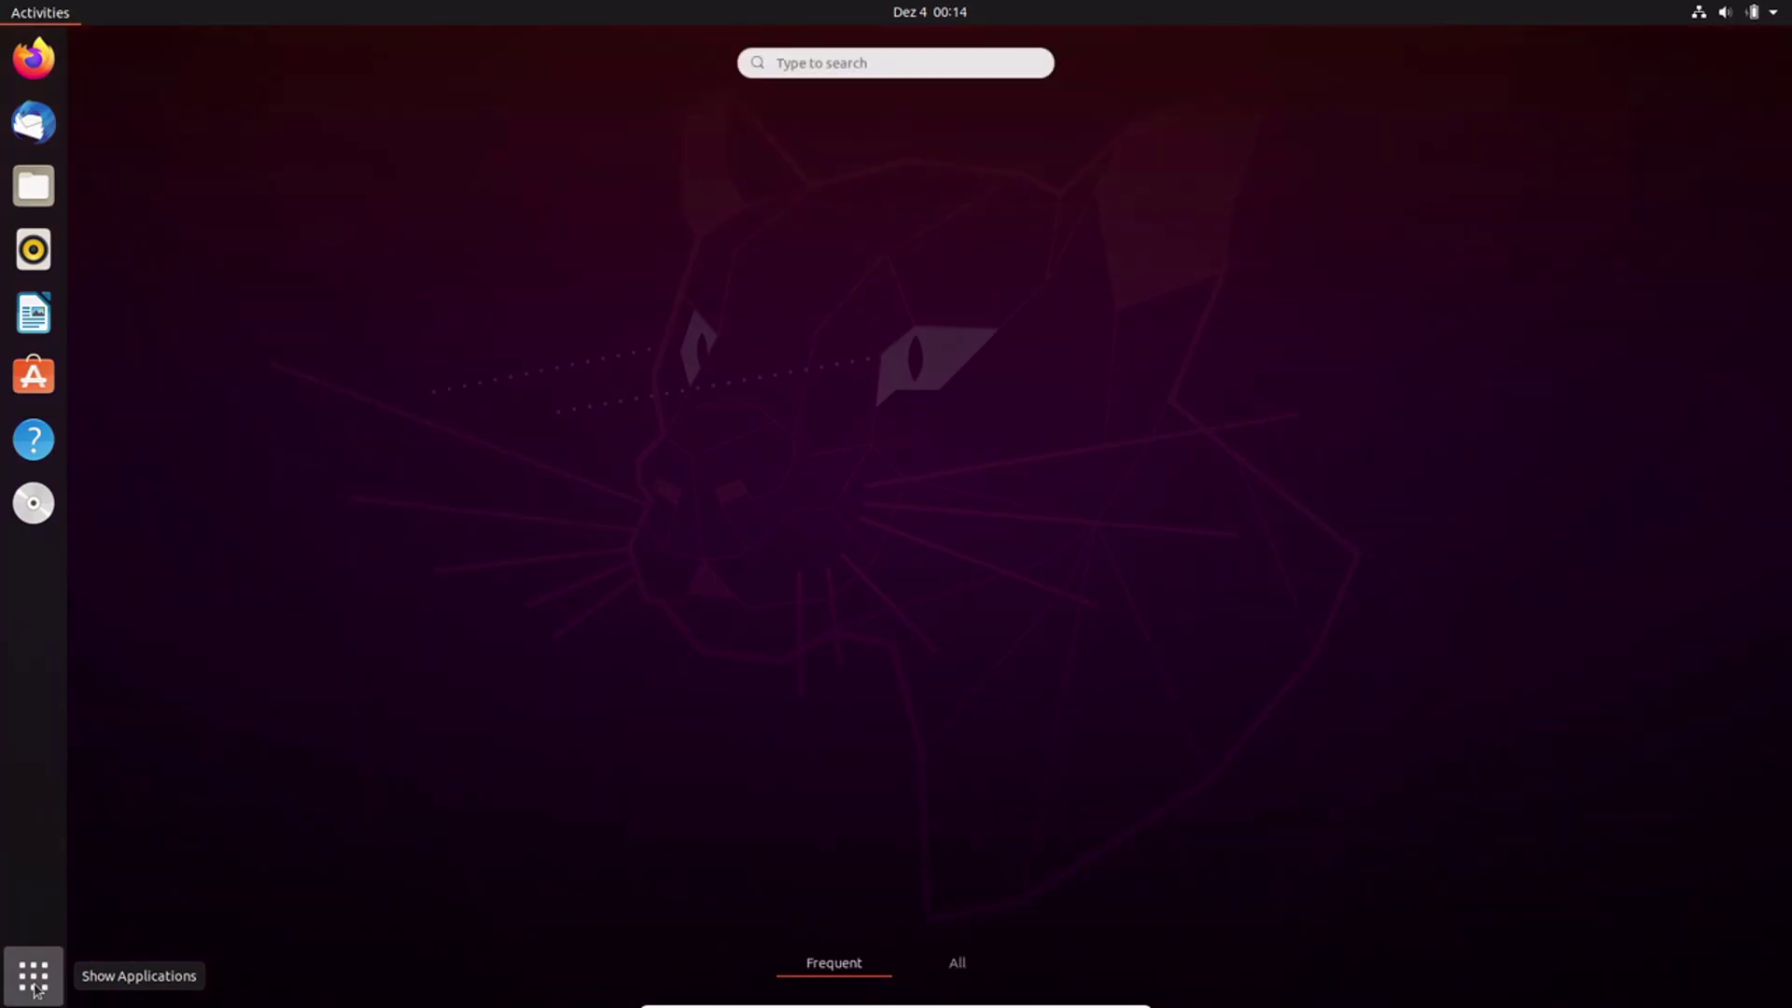
text(ter)
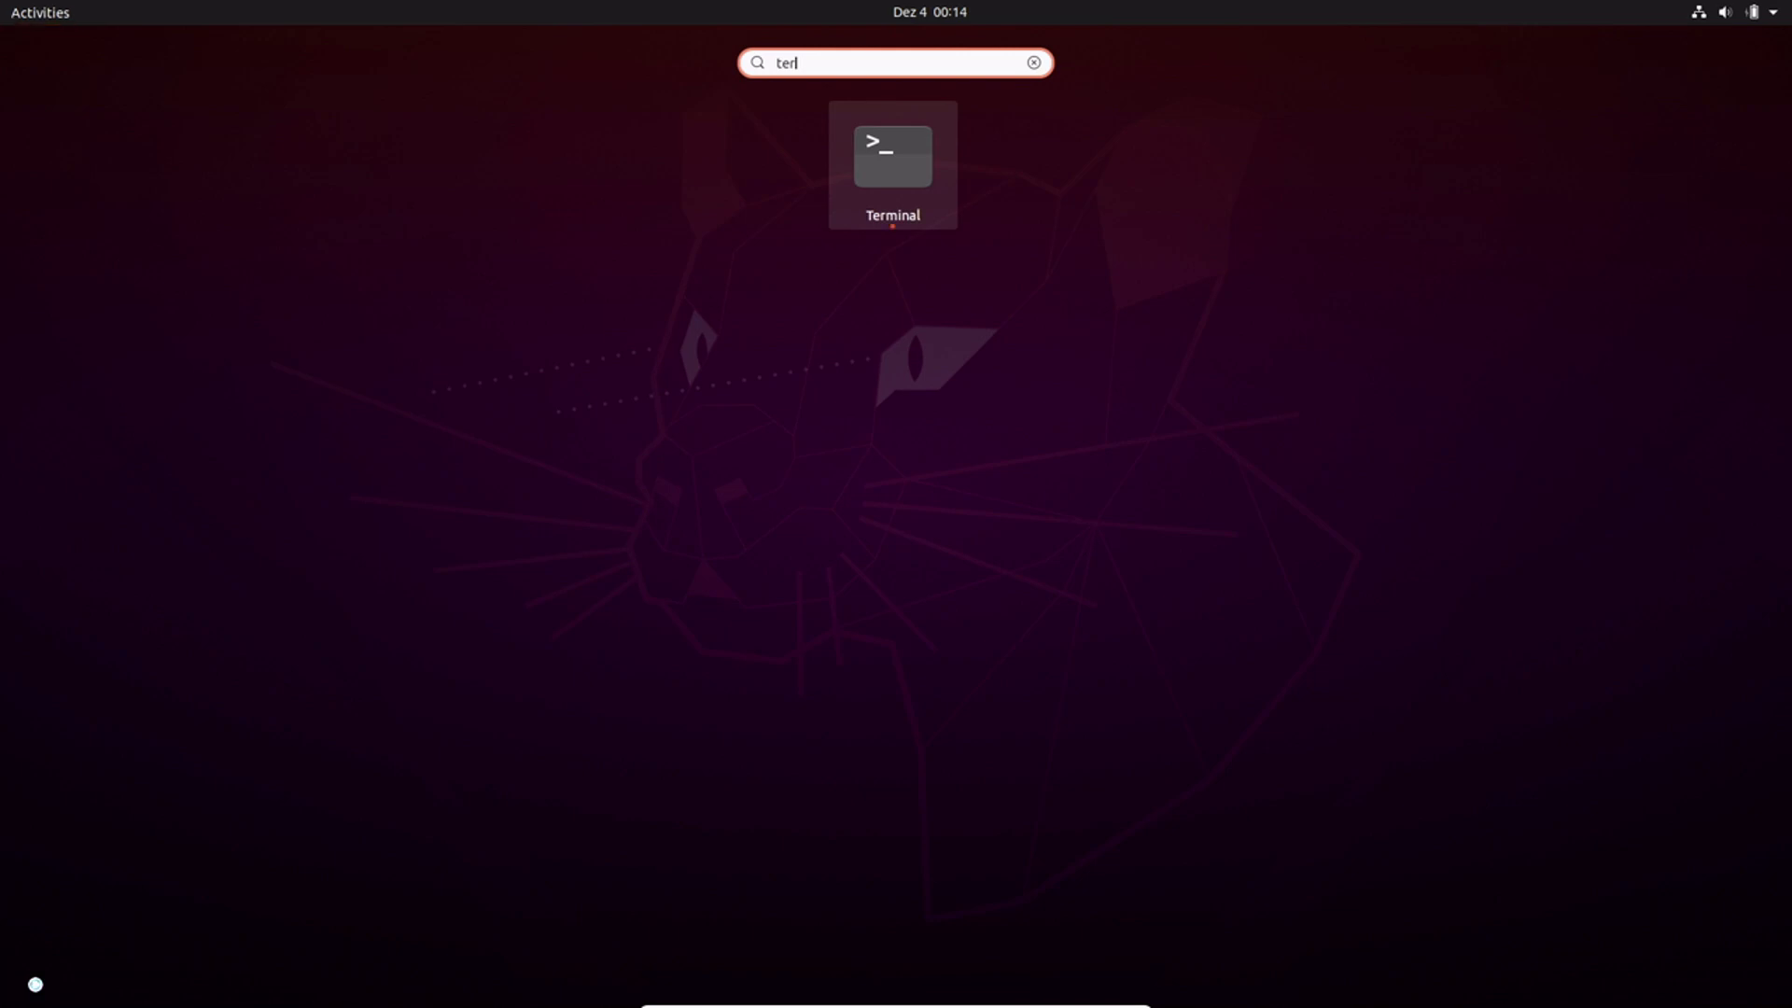
key(Return)
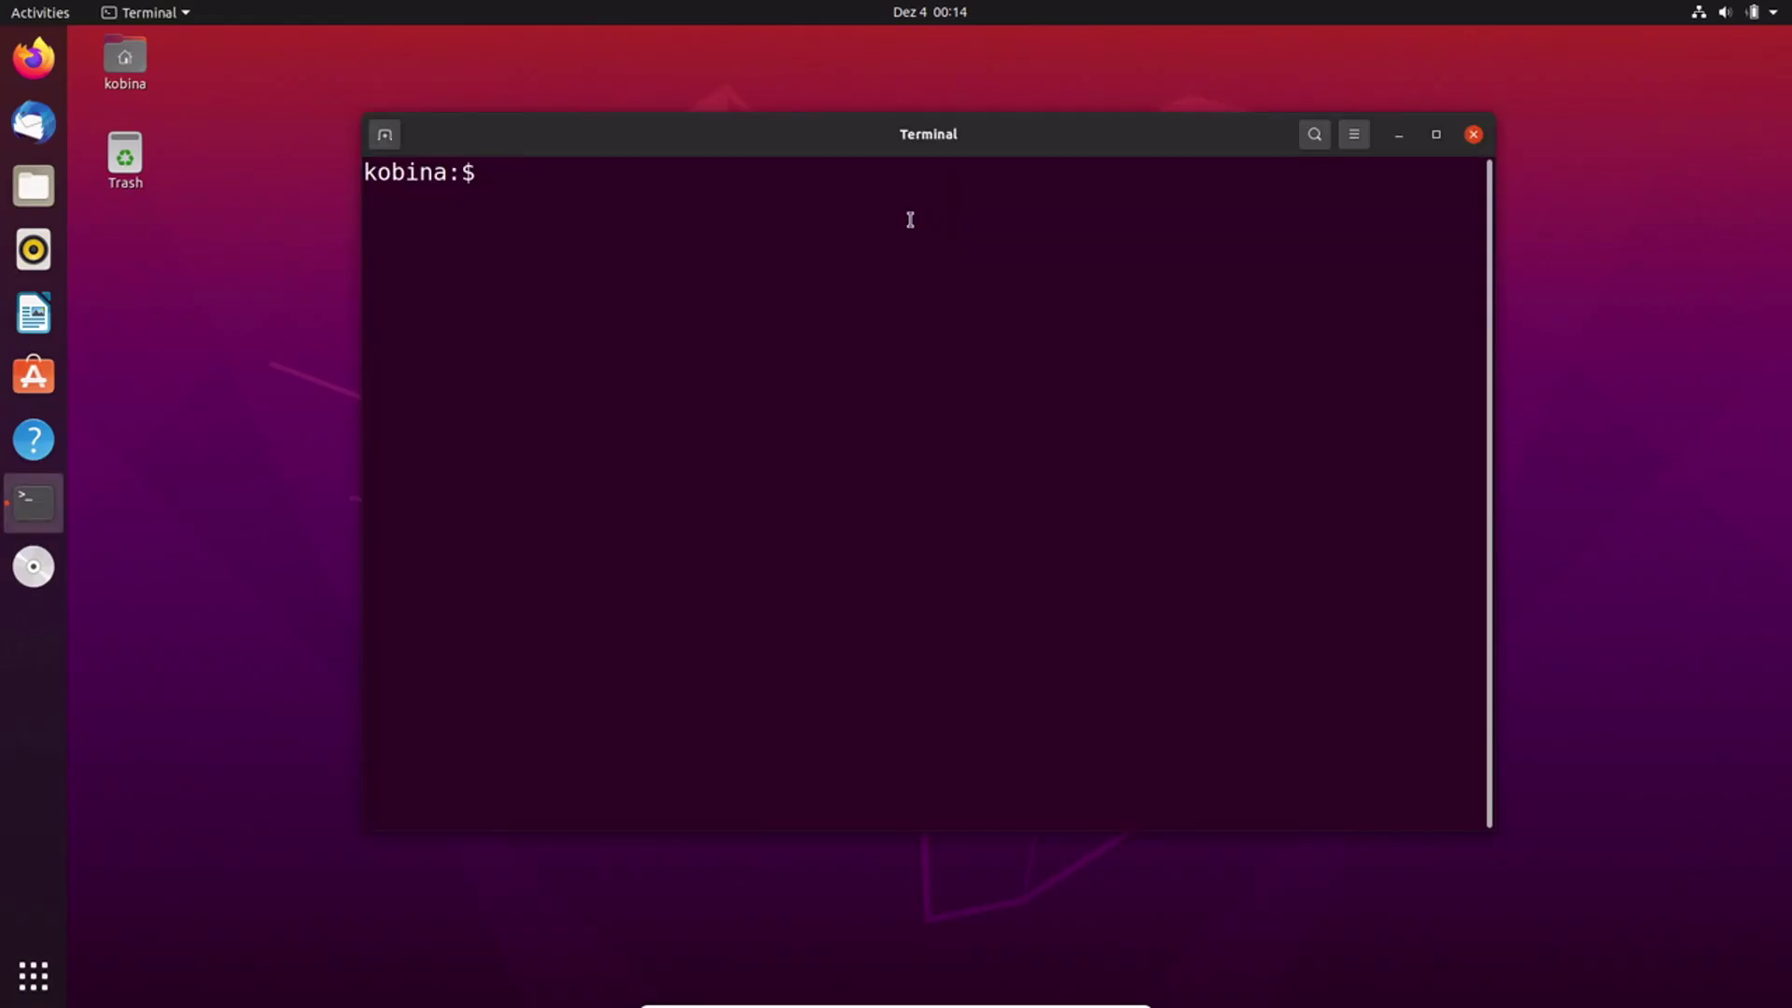
double_click(897, 134)
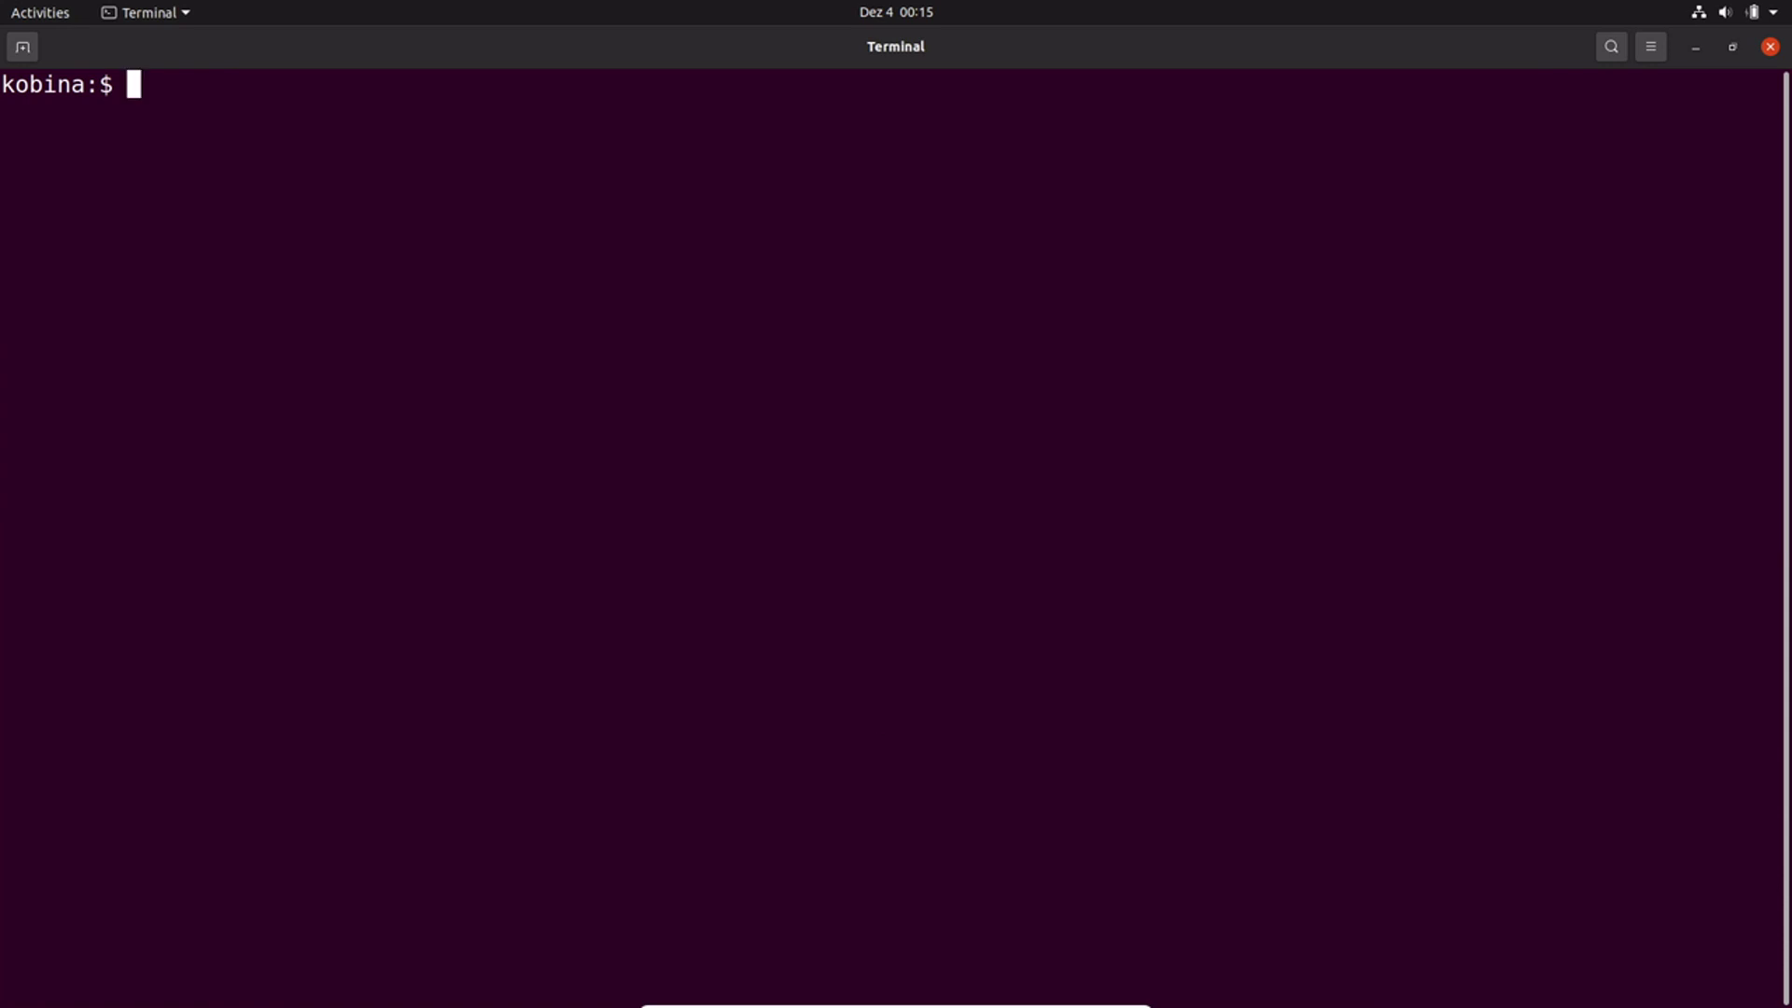
text(sudo )
text(adduser )
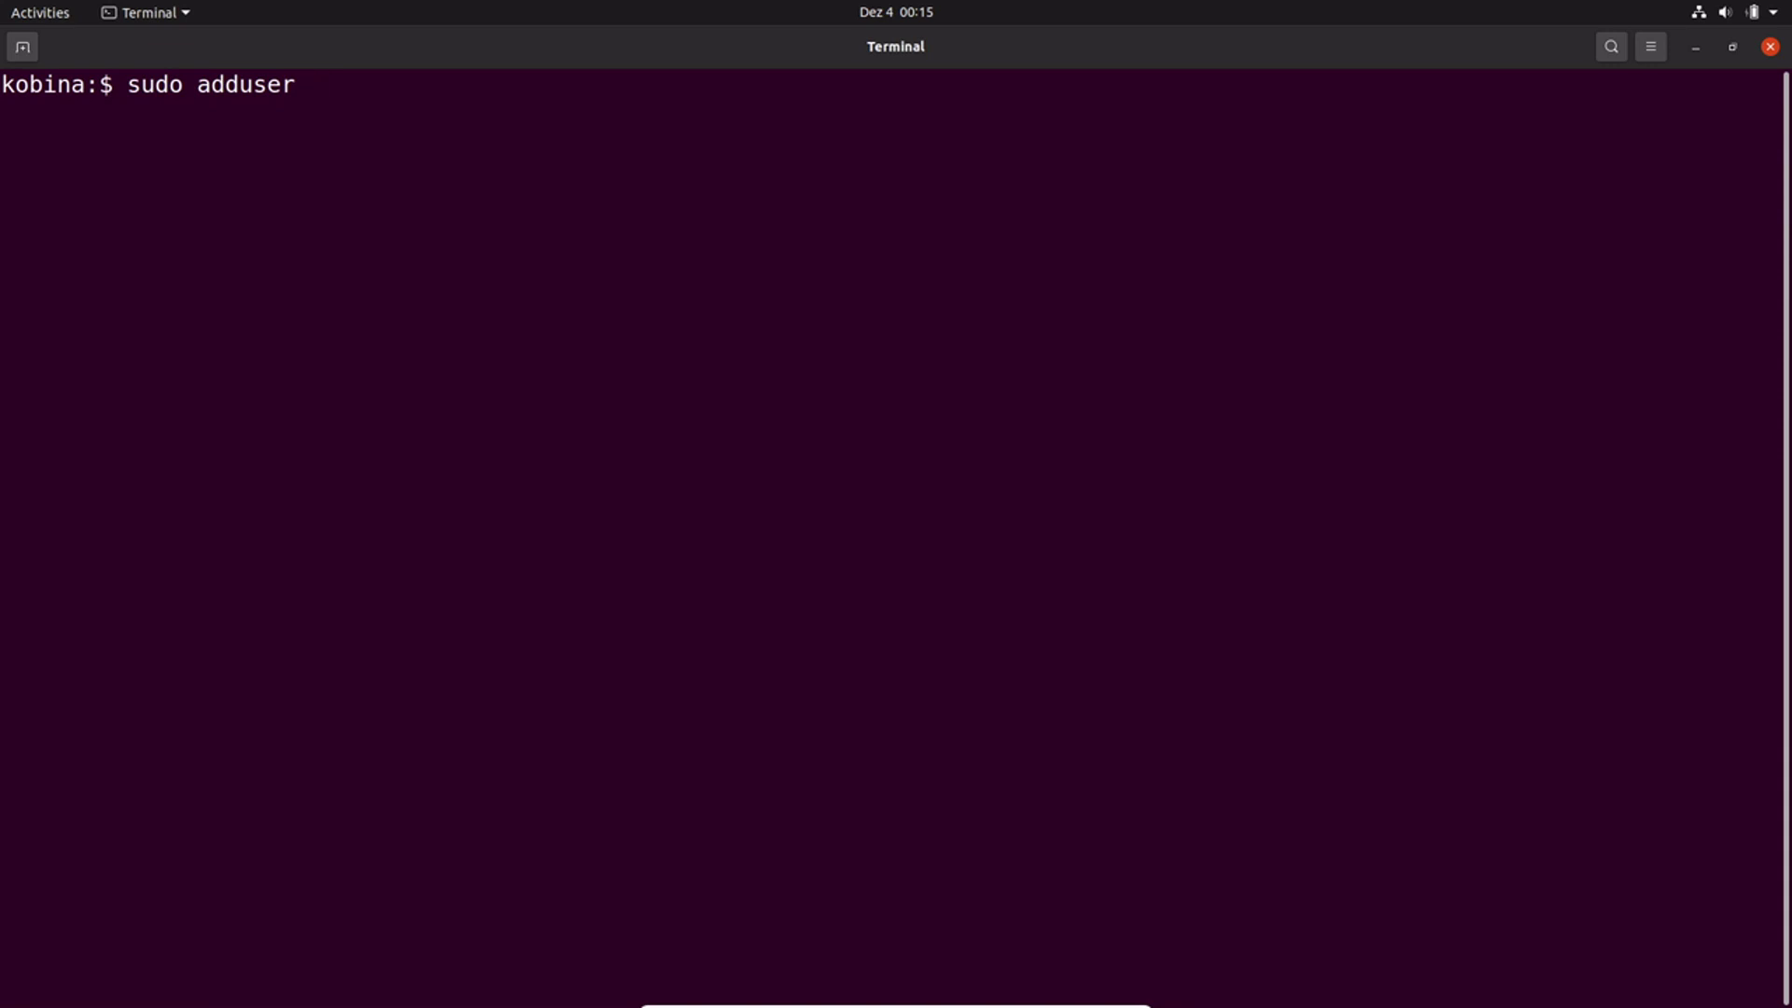
text(user)
text(23)
- Run 'sudo adduser user23' to reach the sudo password prompt
key(Return)
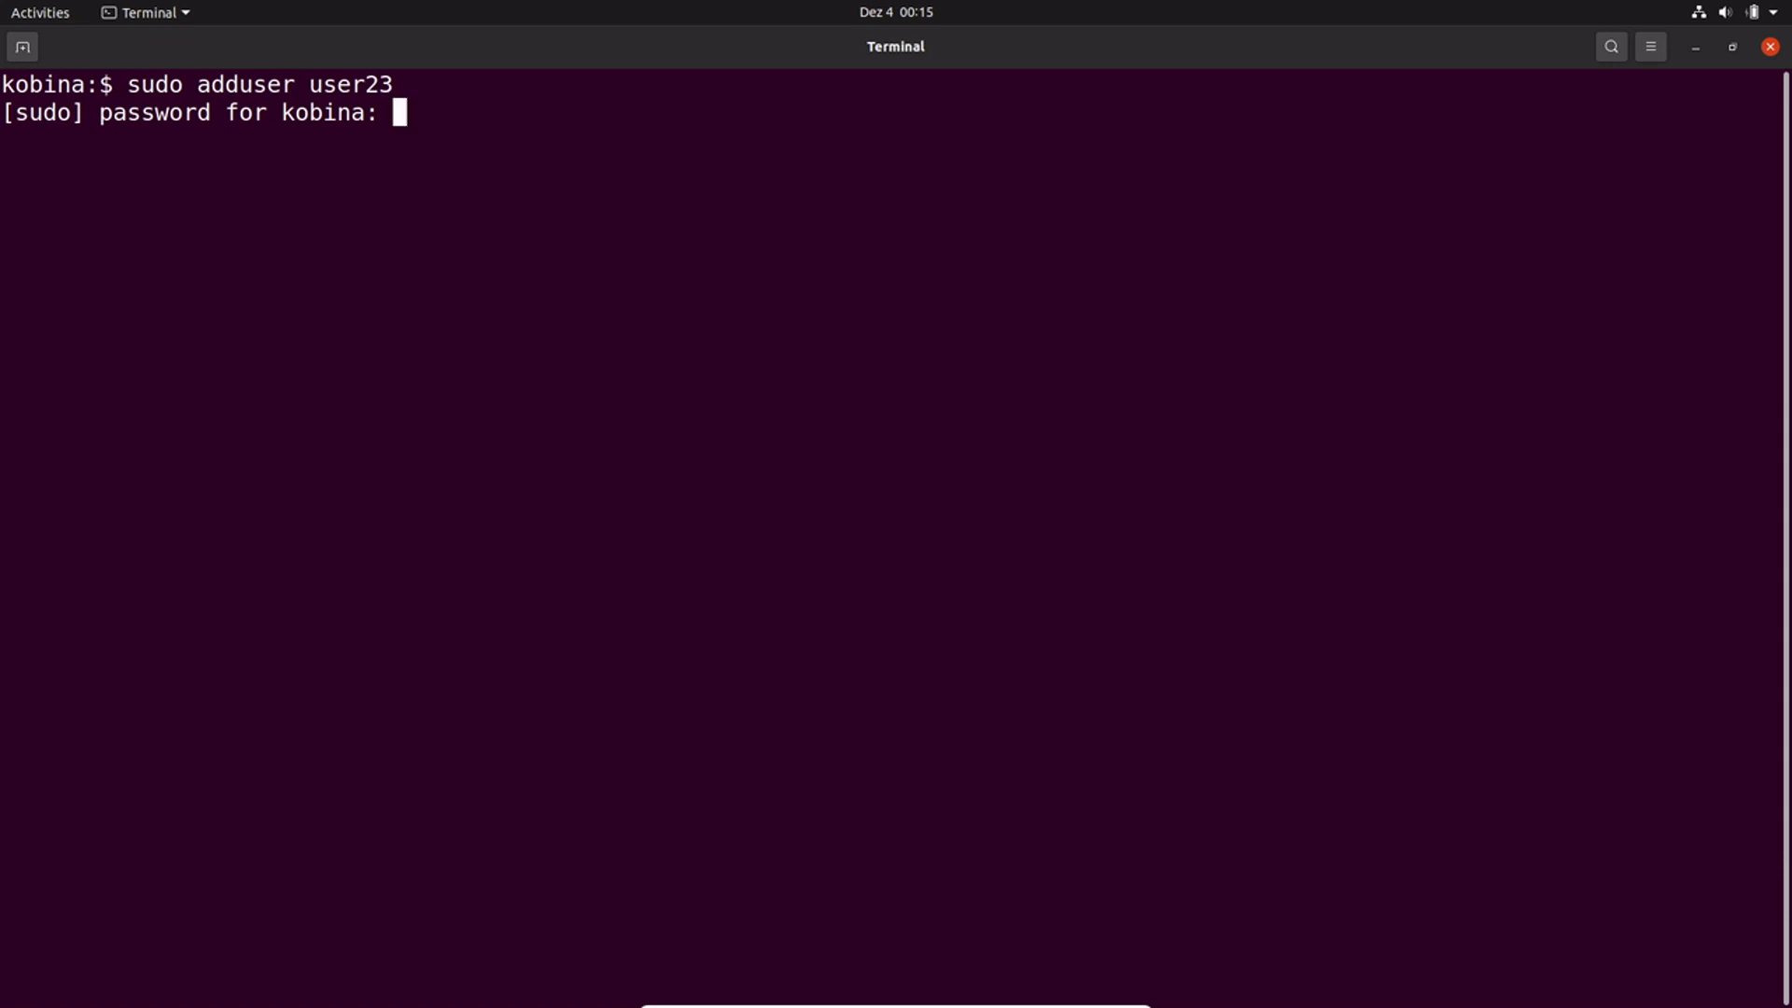
- Enter the sudo password, set and confirm user23's password, and accept default empty details
key(Return)
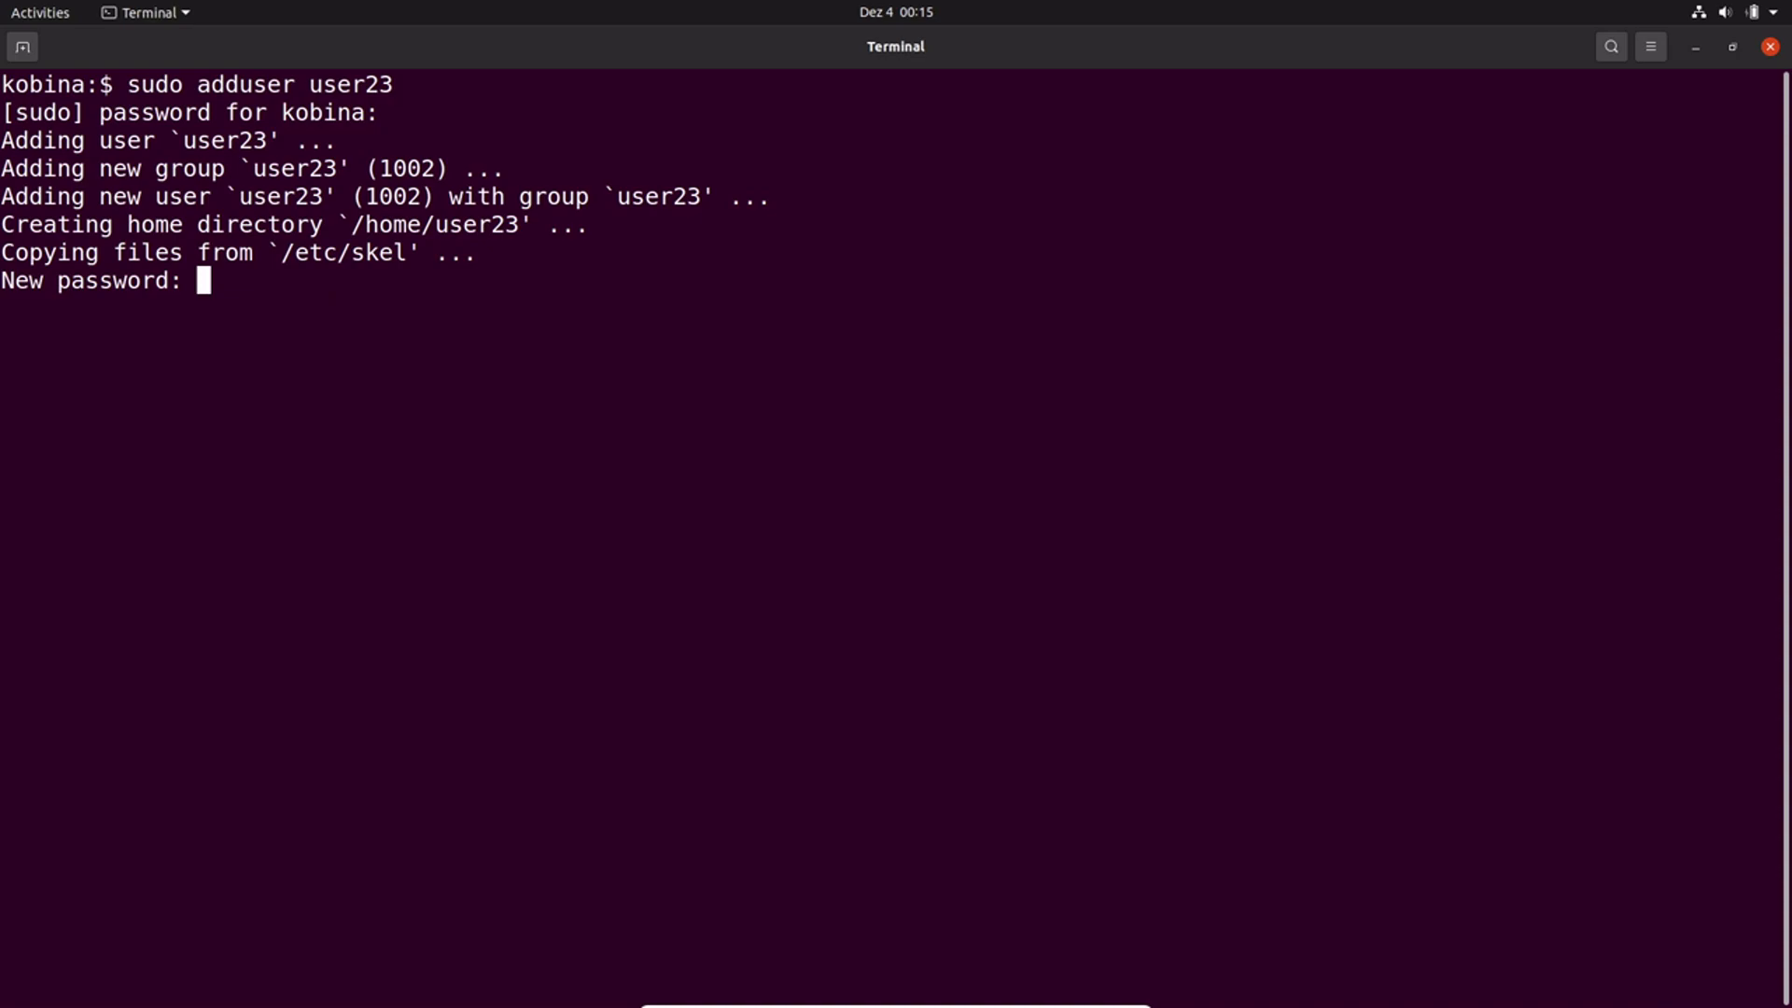
key(Return)
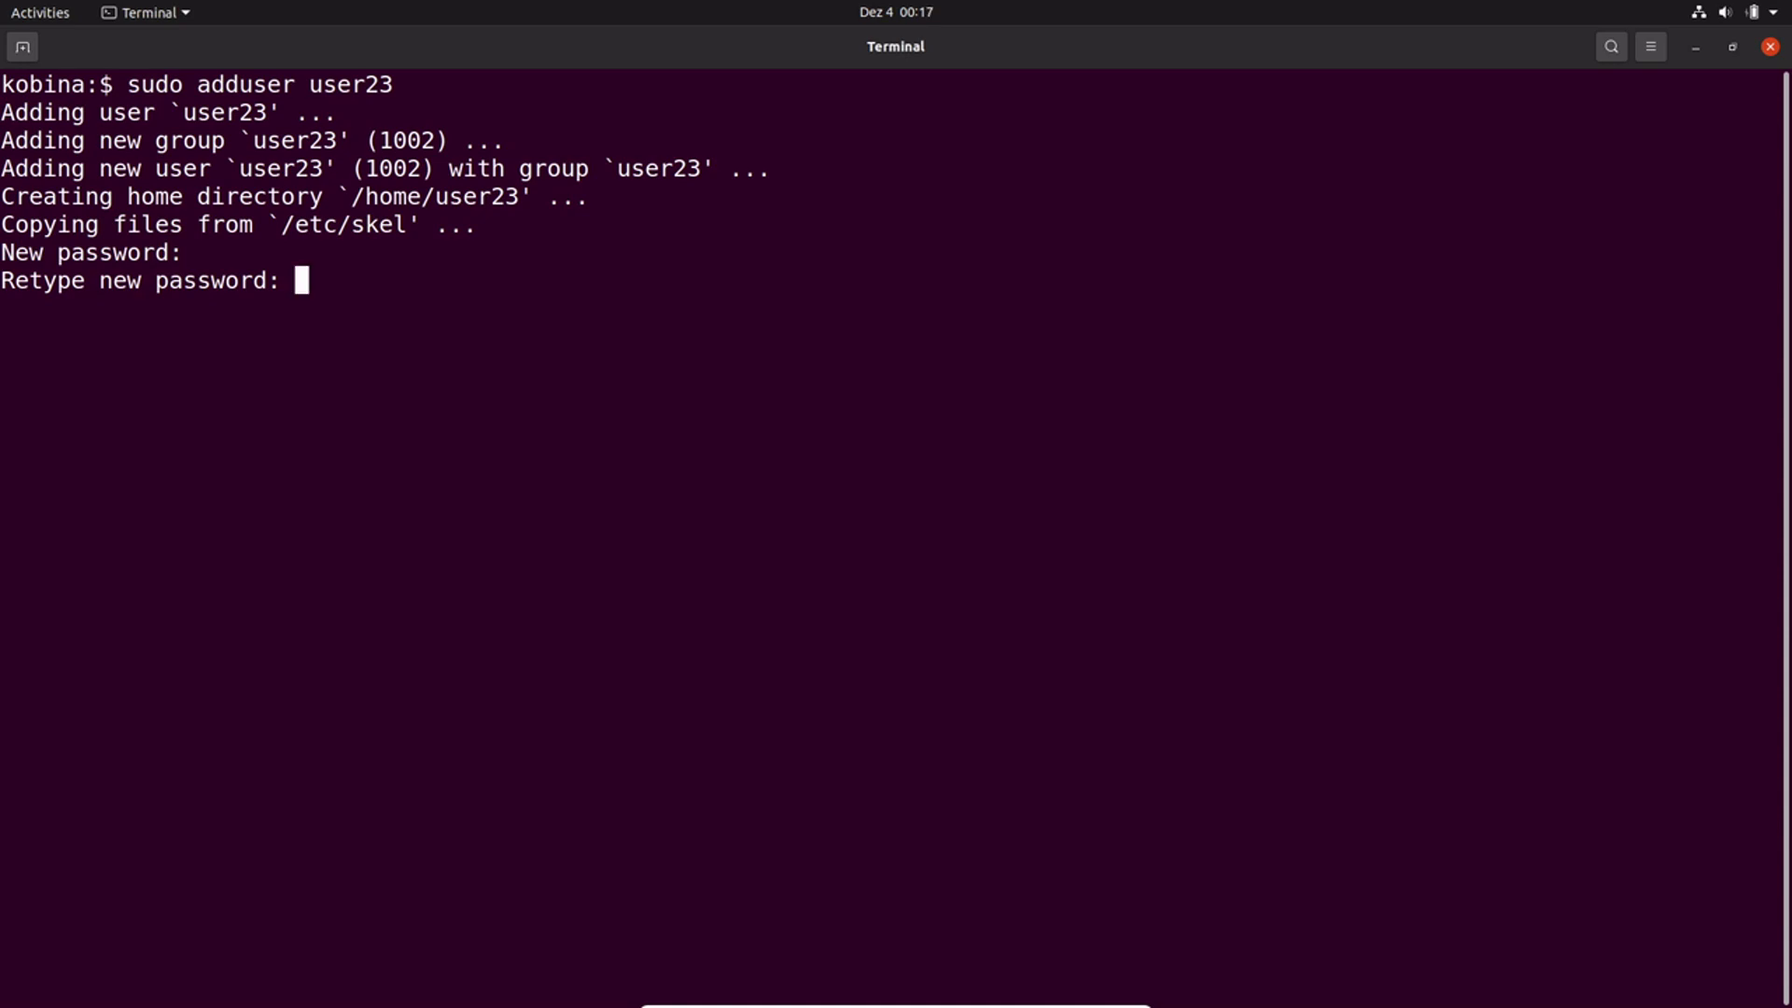
key(Return)
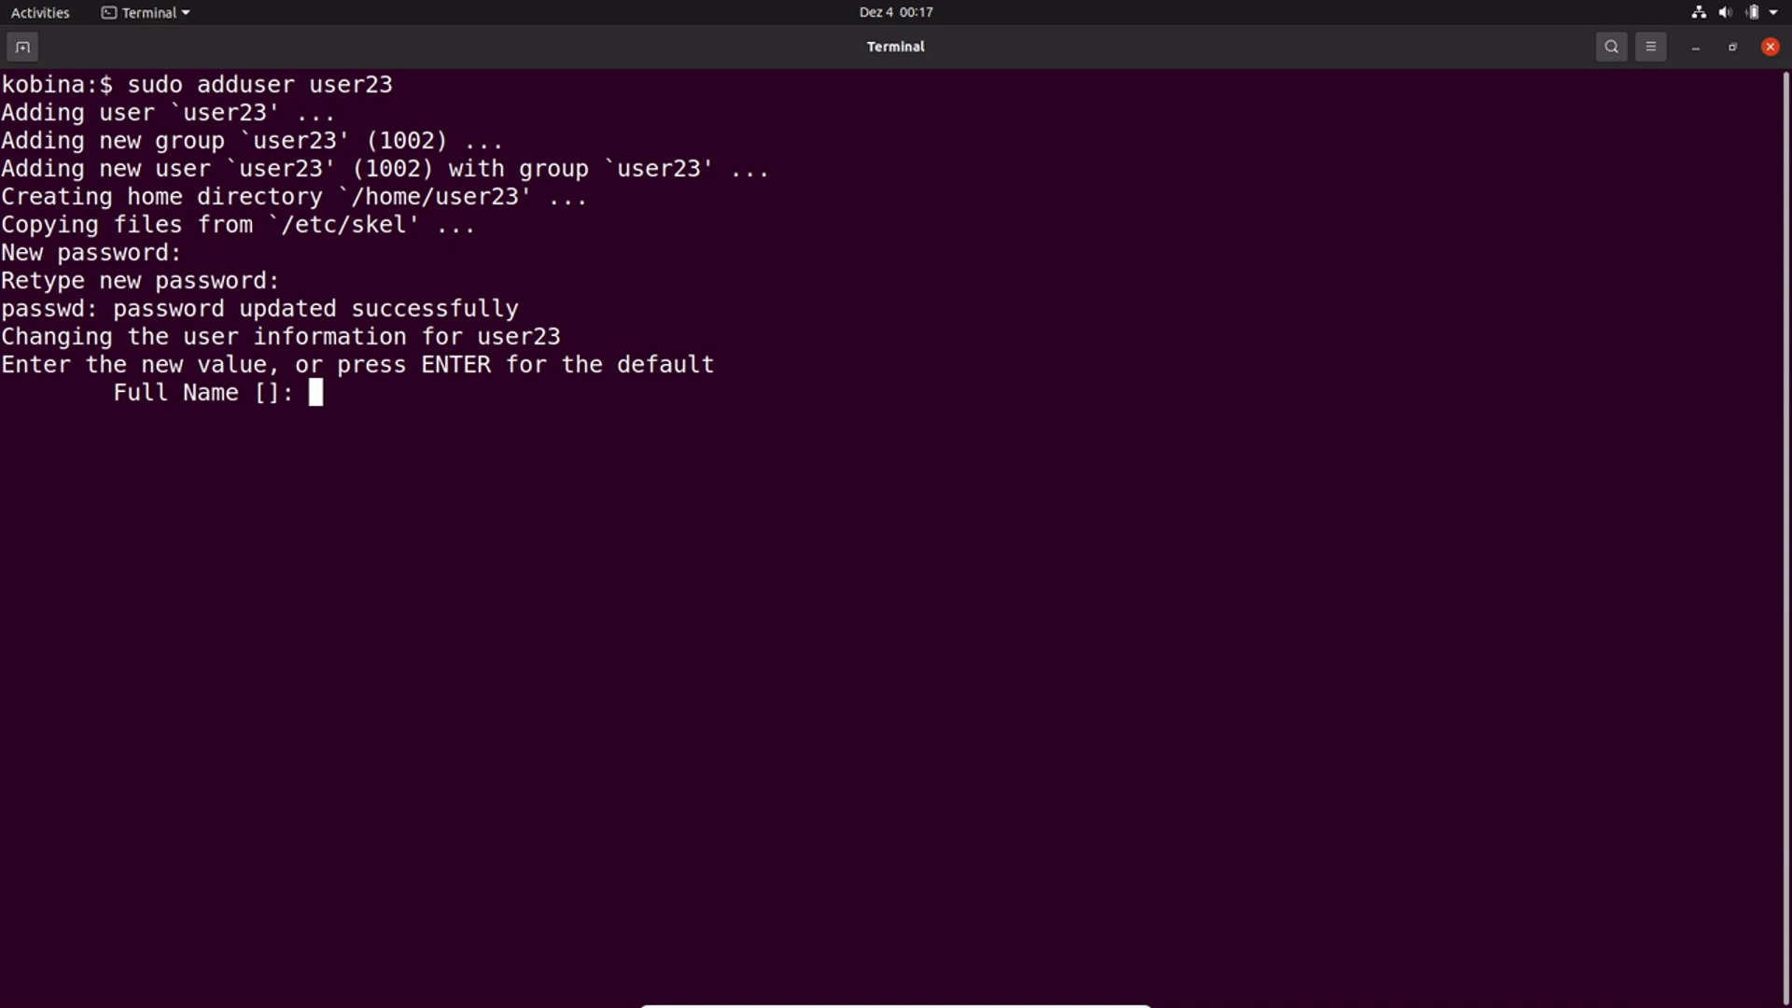
key(Return)
key(Return)
key(Return)
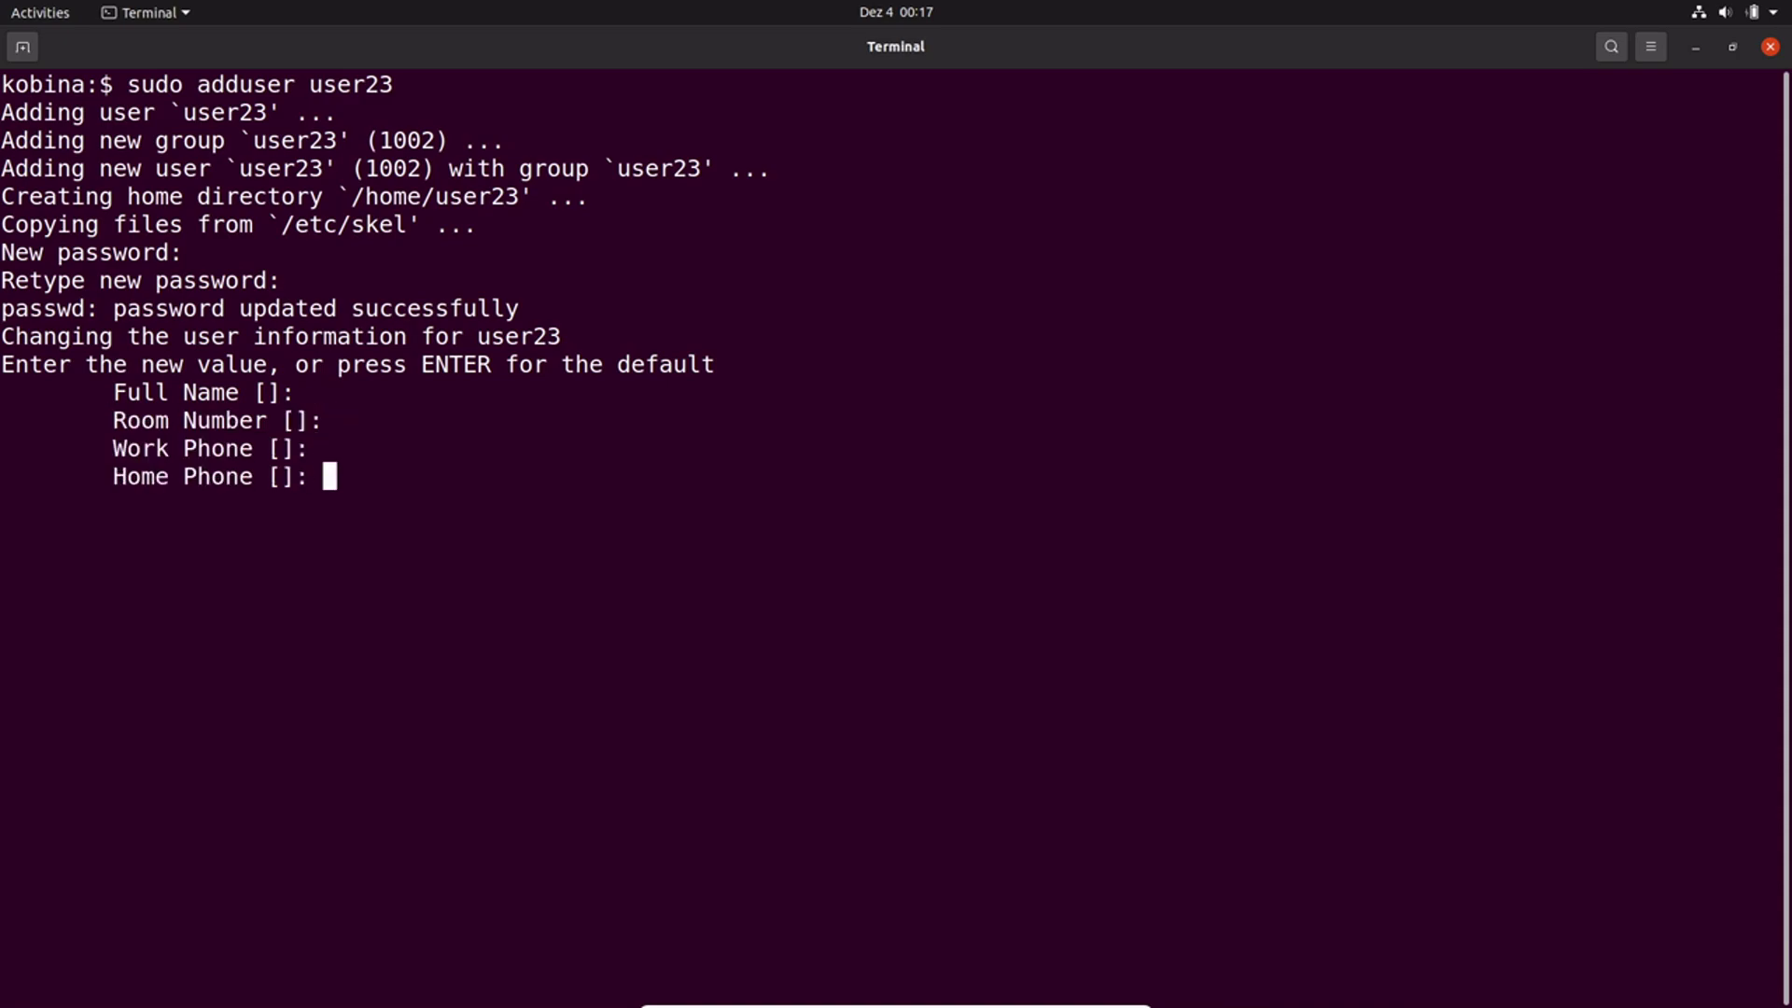
key(Return)
key(Return)
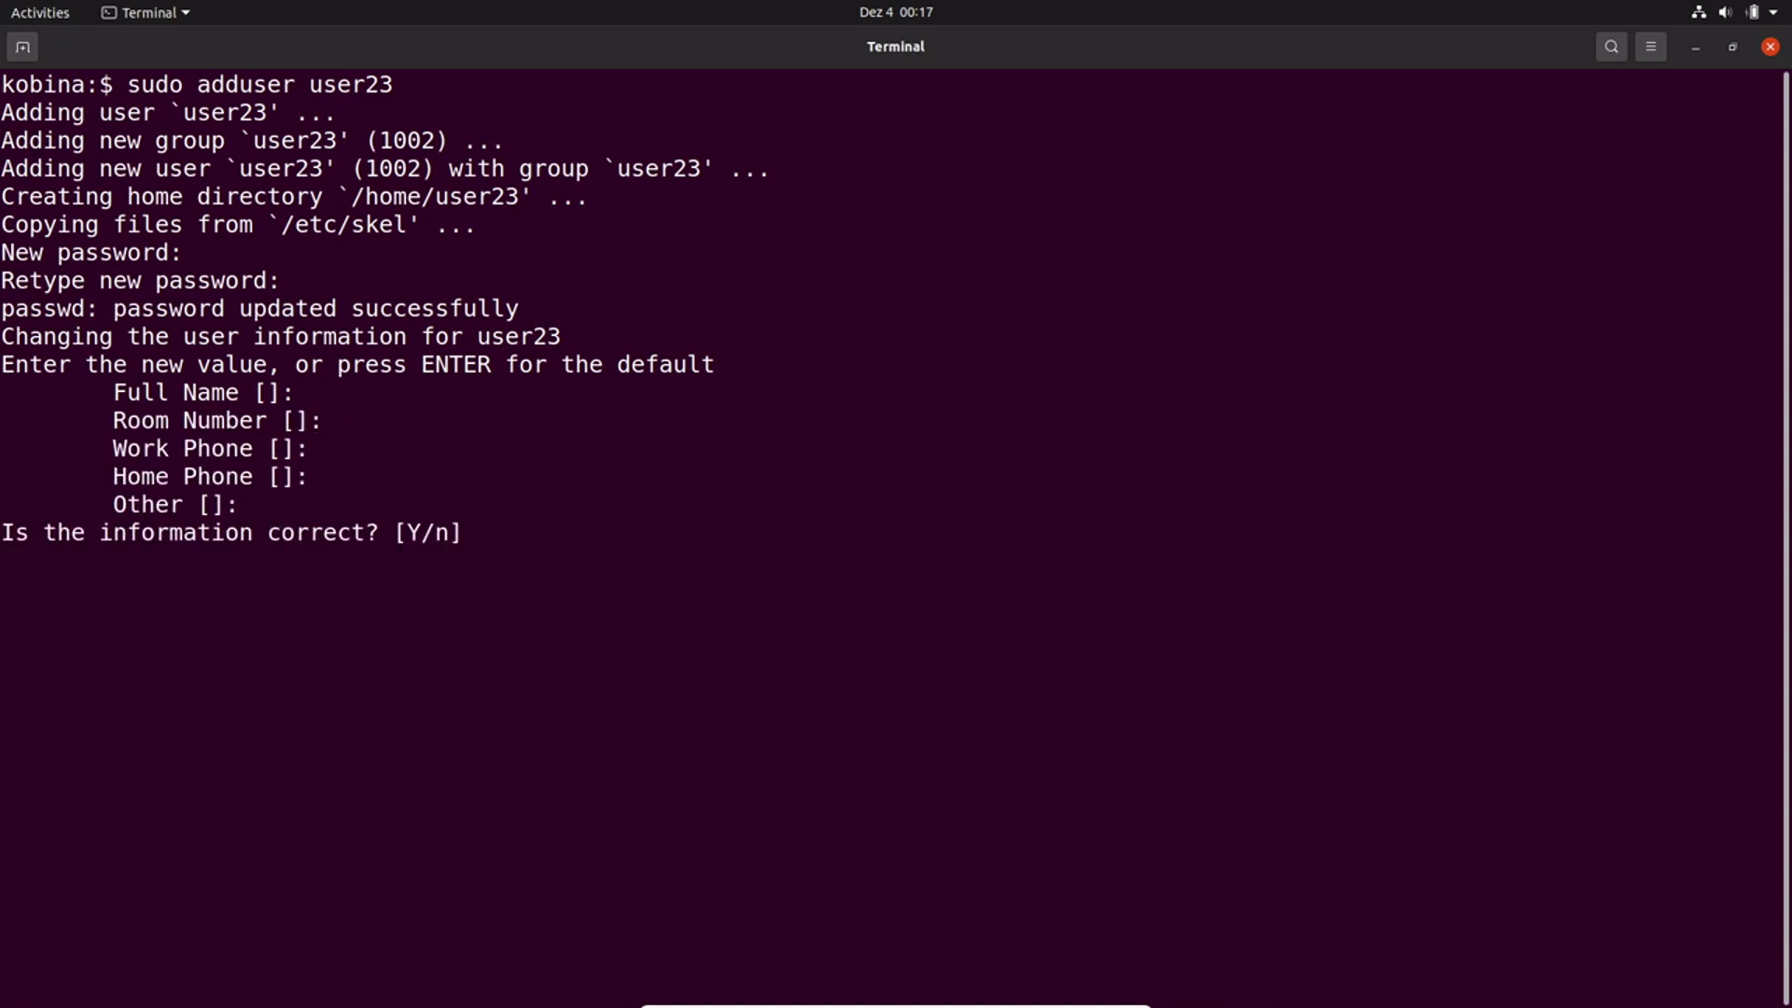
text(y)
key(Return)
text(c)
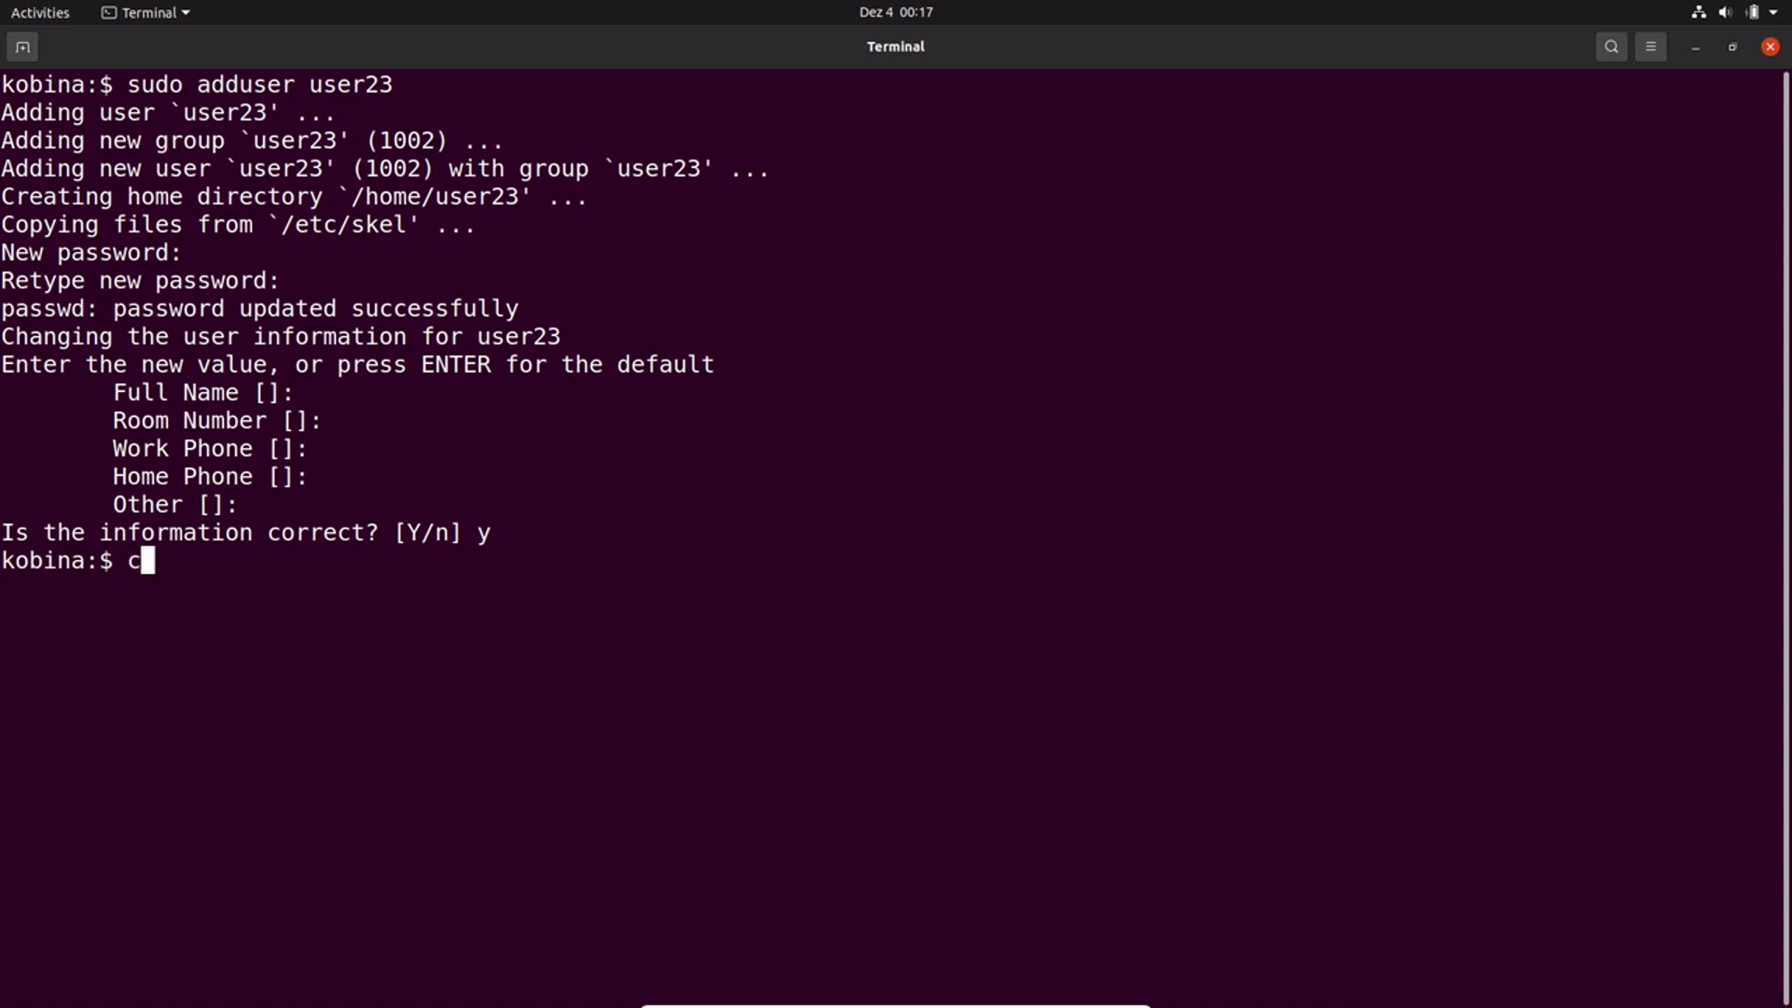
text(at /etc/)
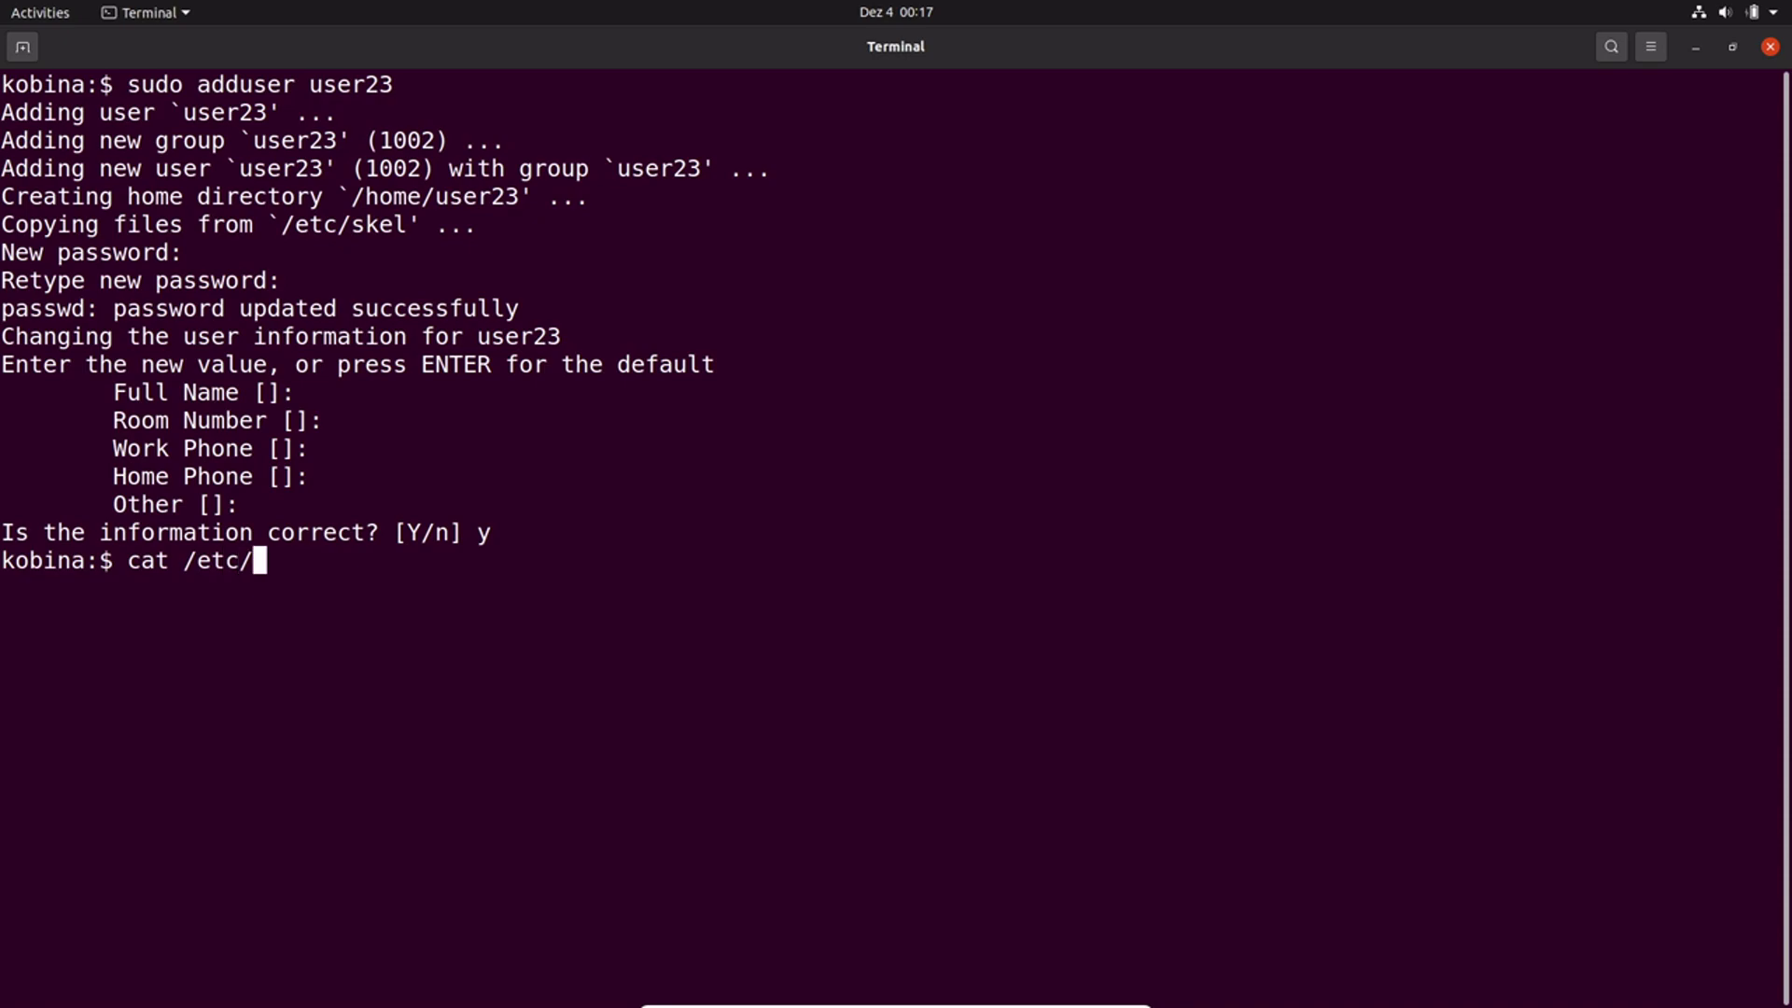
text(pas)
text(swd)
- Run 'cat /etc/passwd' to list all accounts, ending with user23
key(Return)
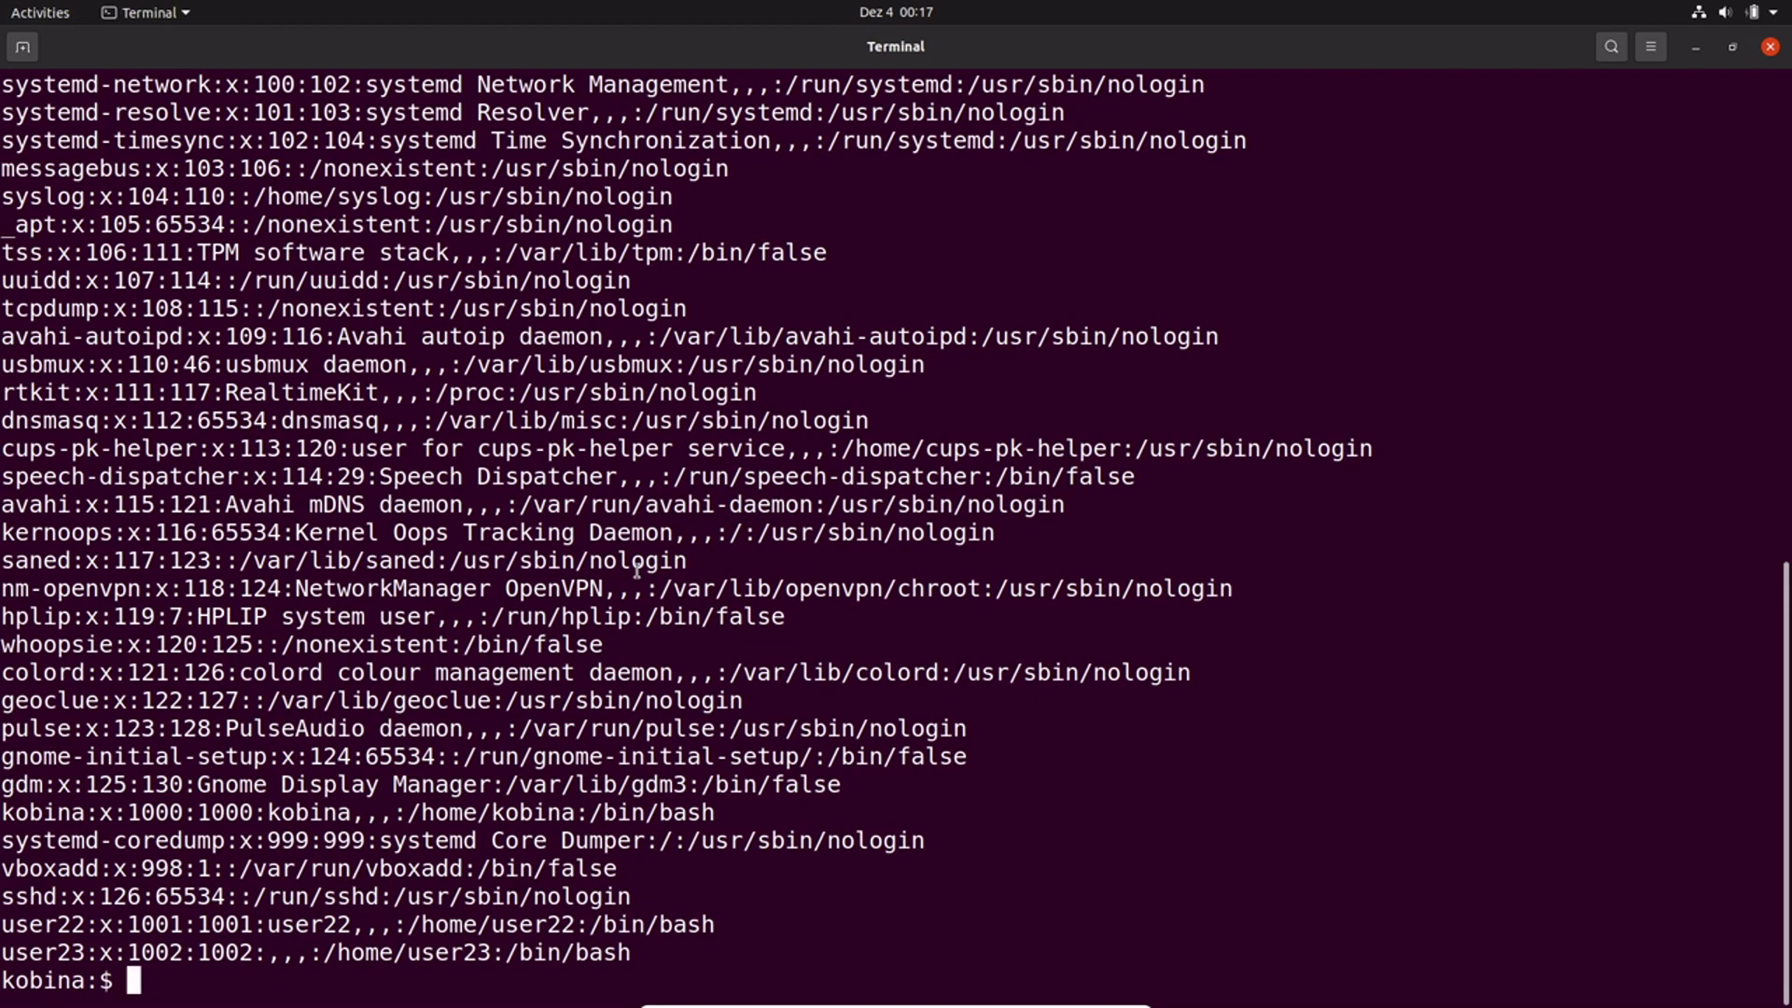
- Clear the screen, run 'cat /etc/passwd |grep user23' and highlight /home/user23
key(Up)
key(Down)
text(clear)
key(Return)
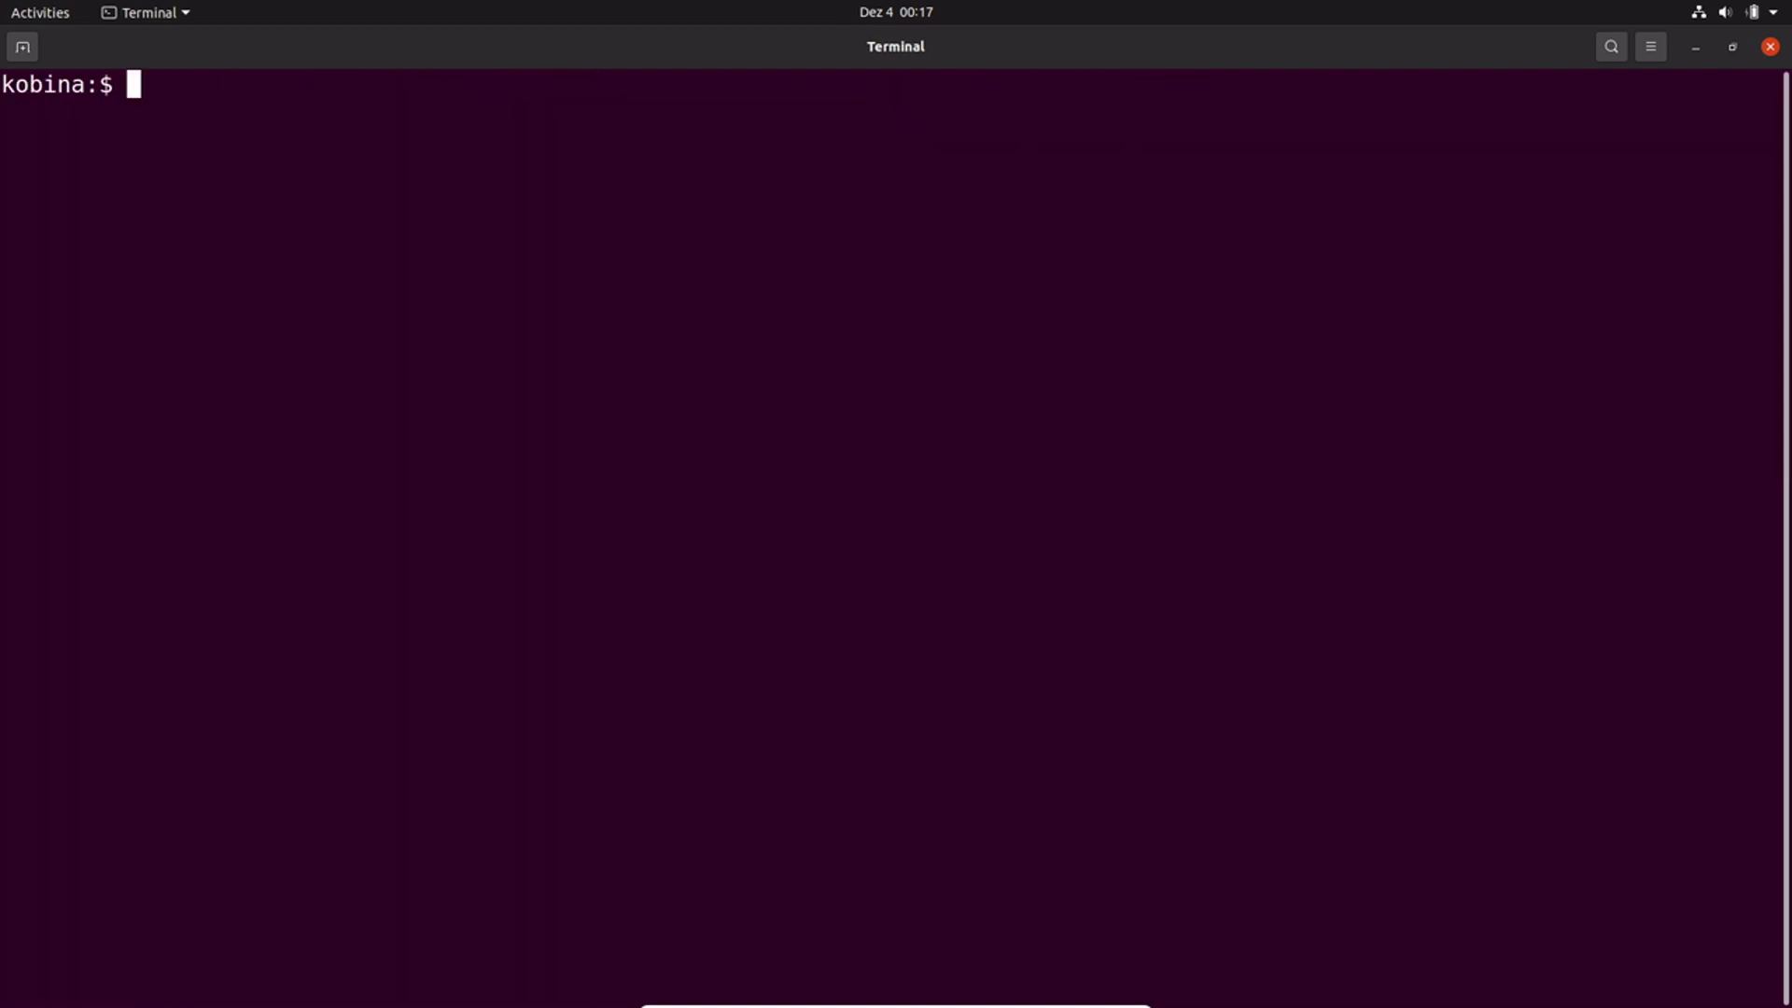
key(Up)
key(Up)
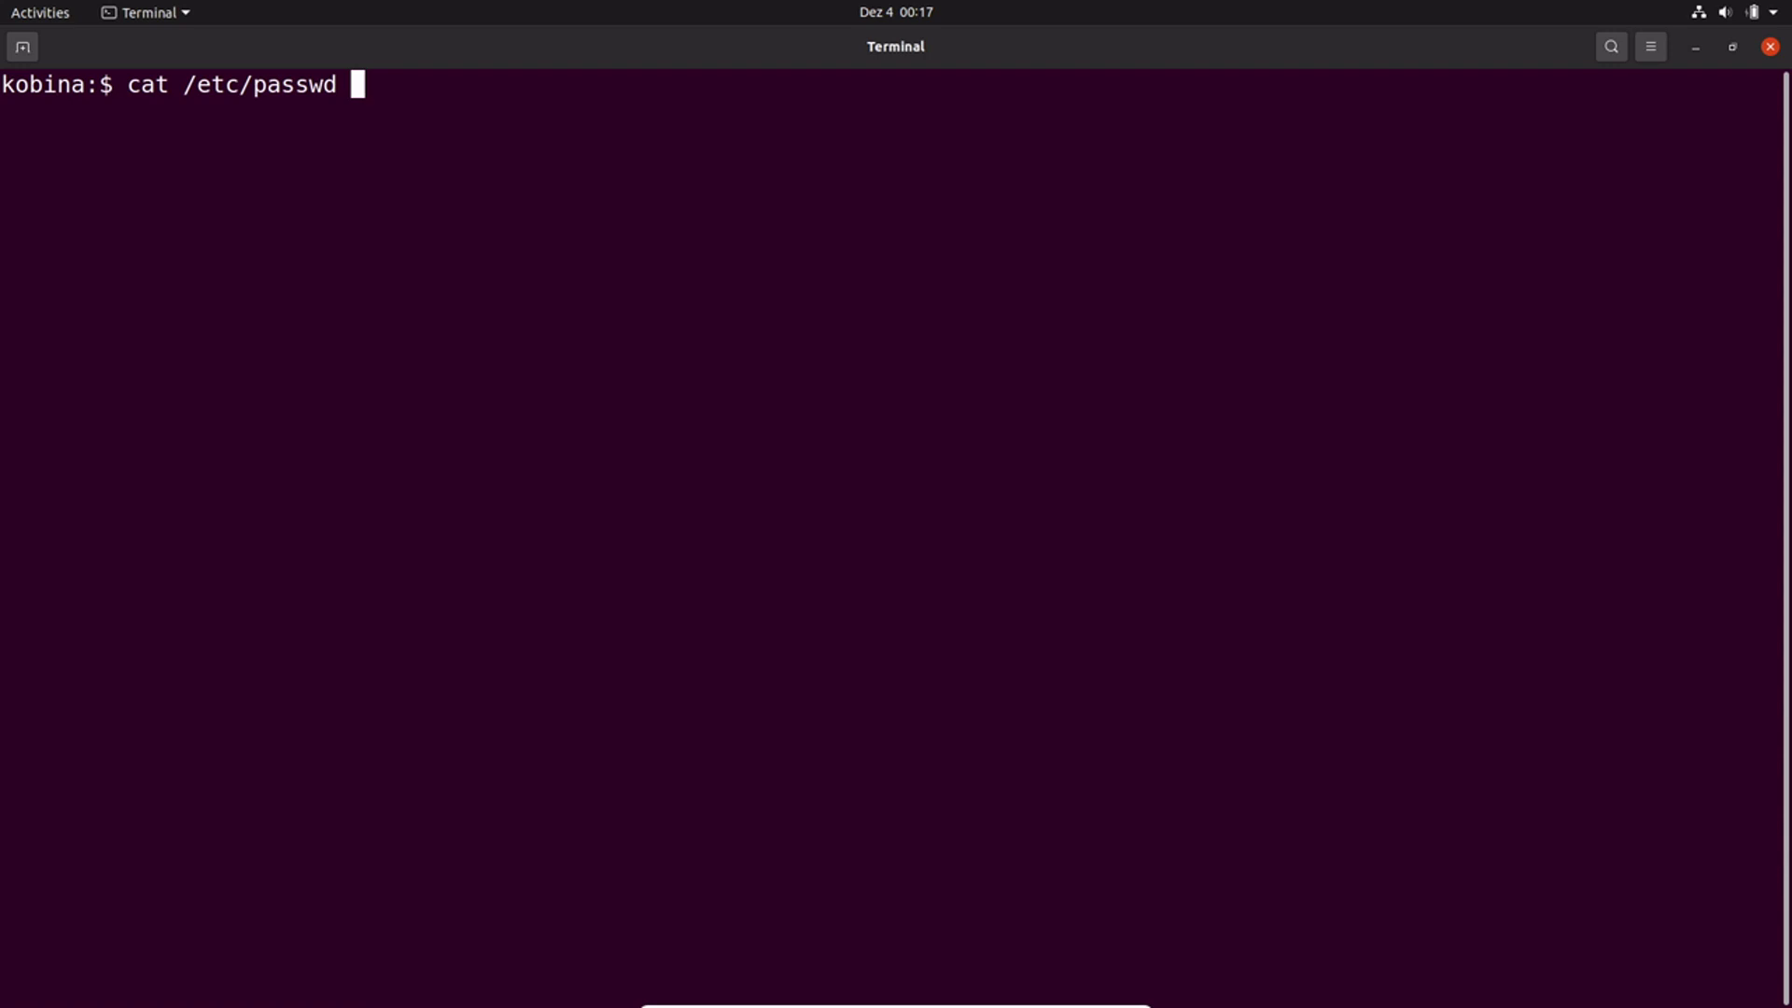
text(|grep )
text(user23)
key(Return)
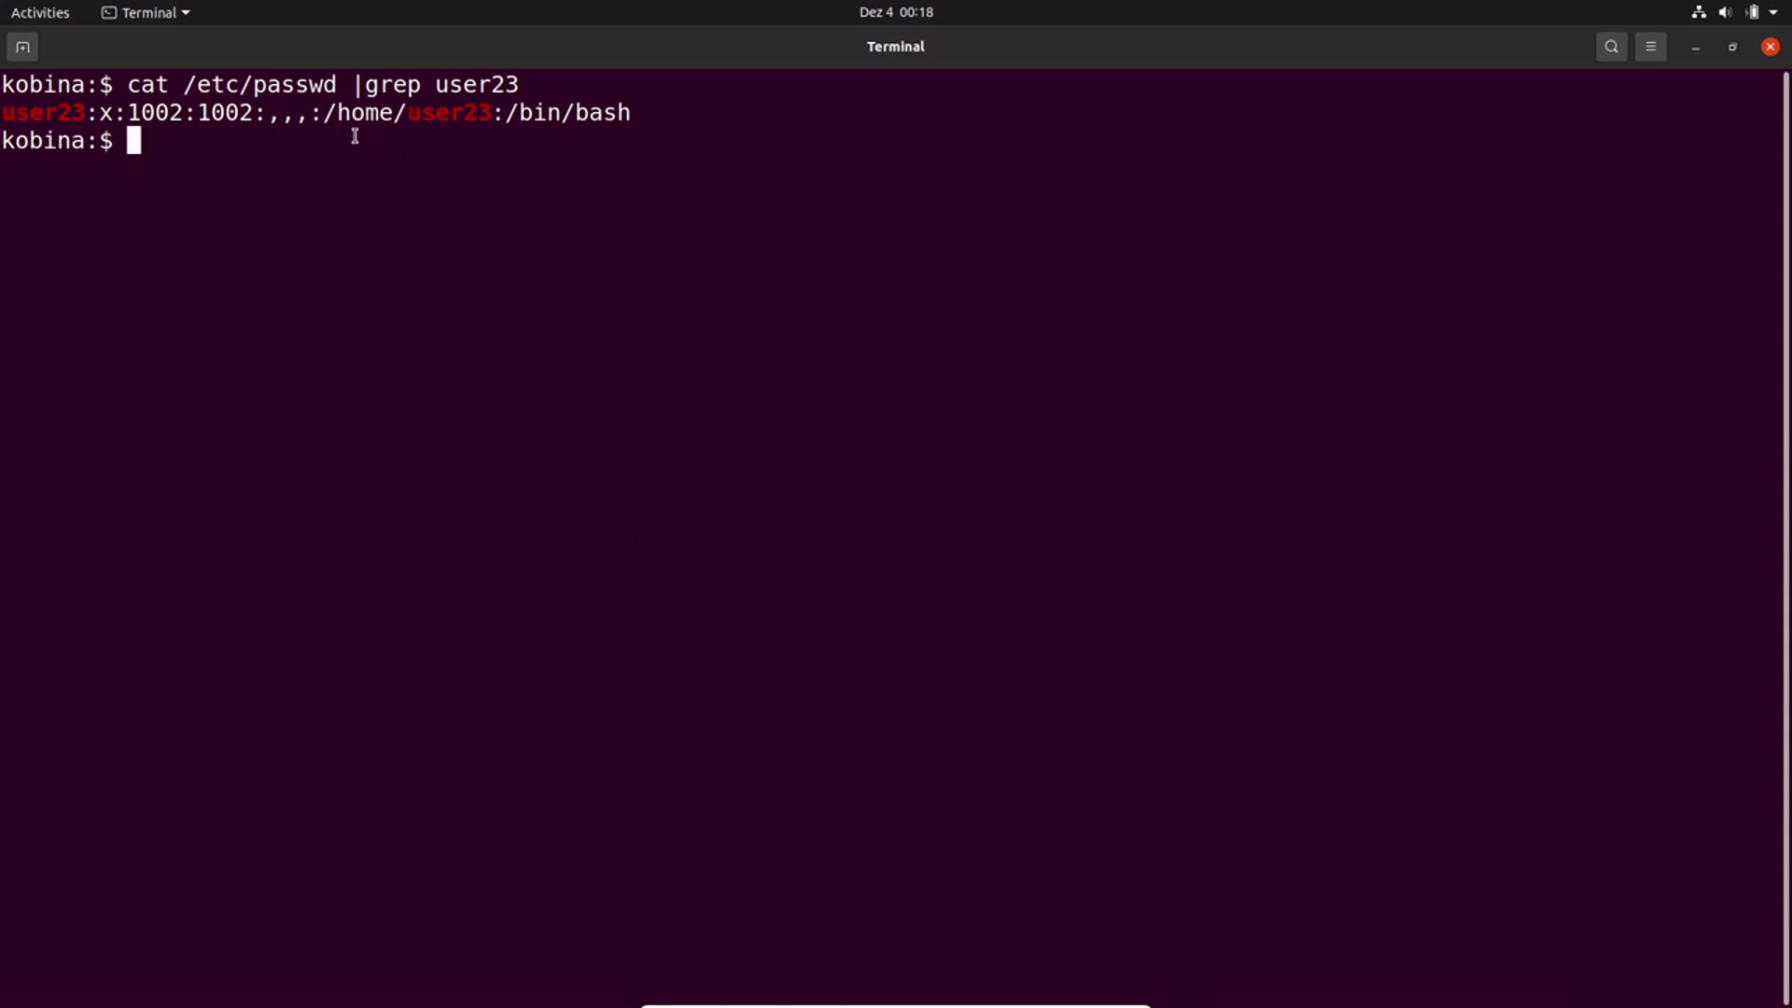
mouse_move(326, 112)
mouse_down()
mouse_move(515, 137)
mouse_move(483, 112)
mouse_up()
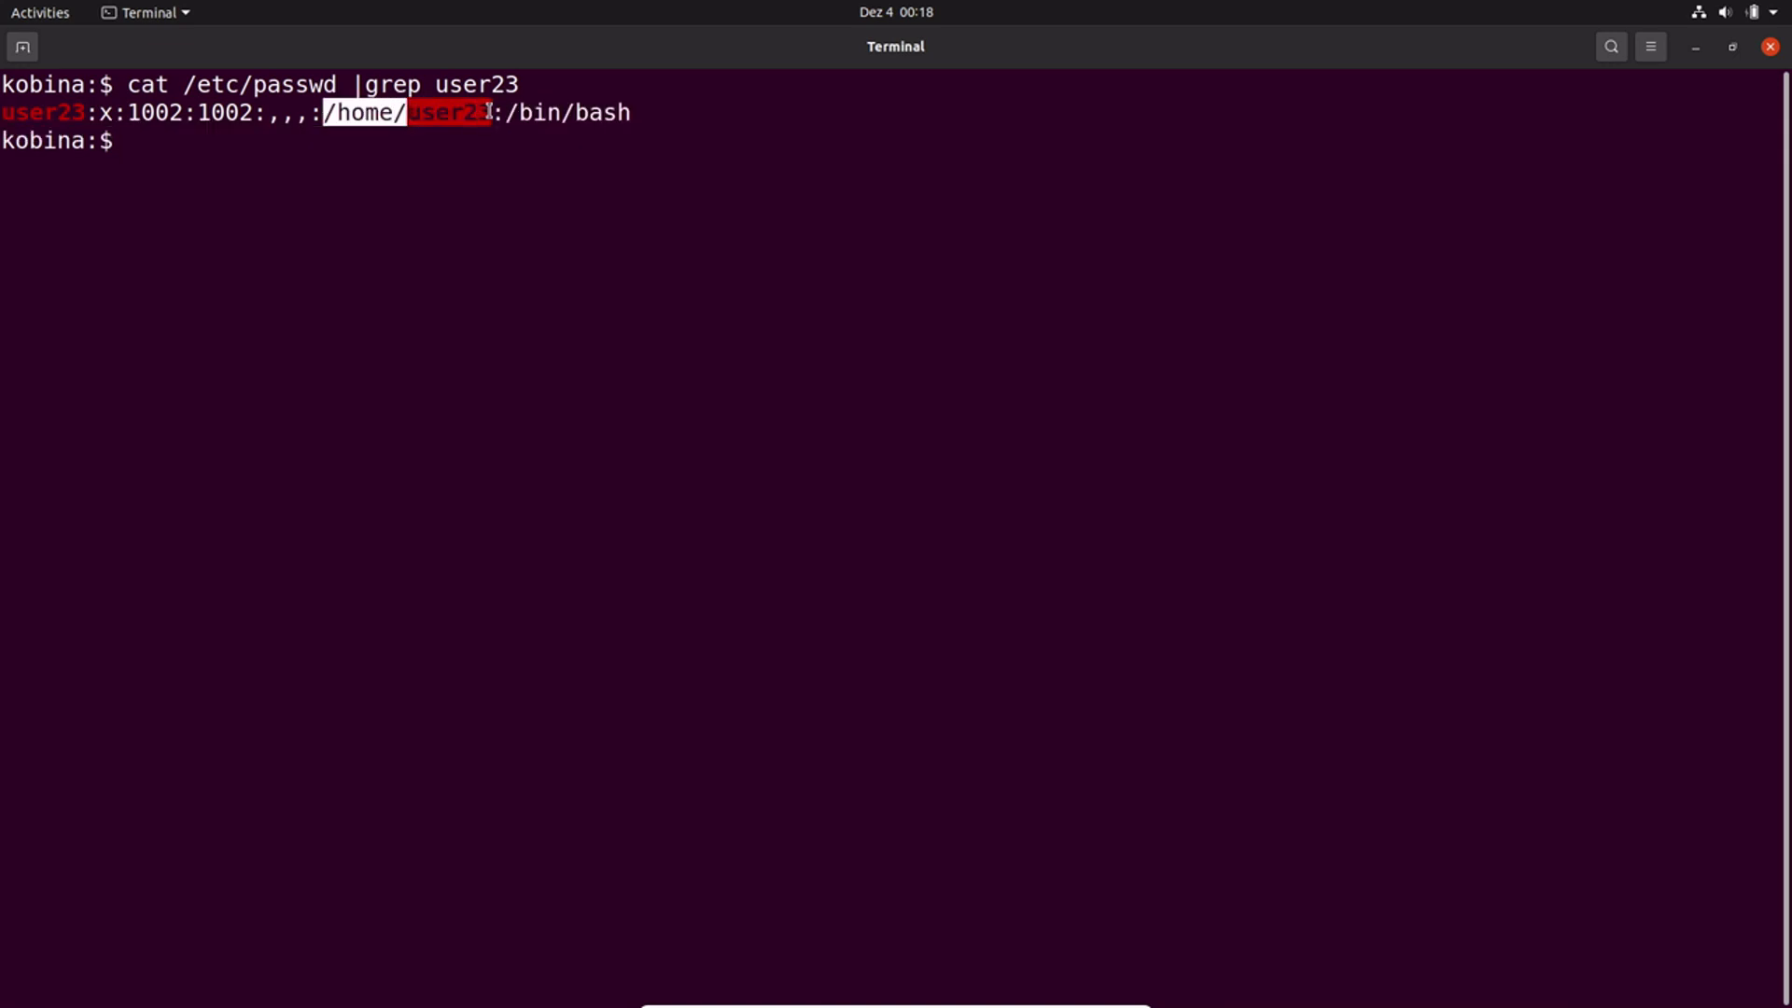
- Run 'ls /home' and highlight the user23 and user22 folders
click(487, 112)
text(ls )
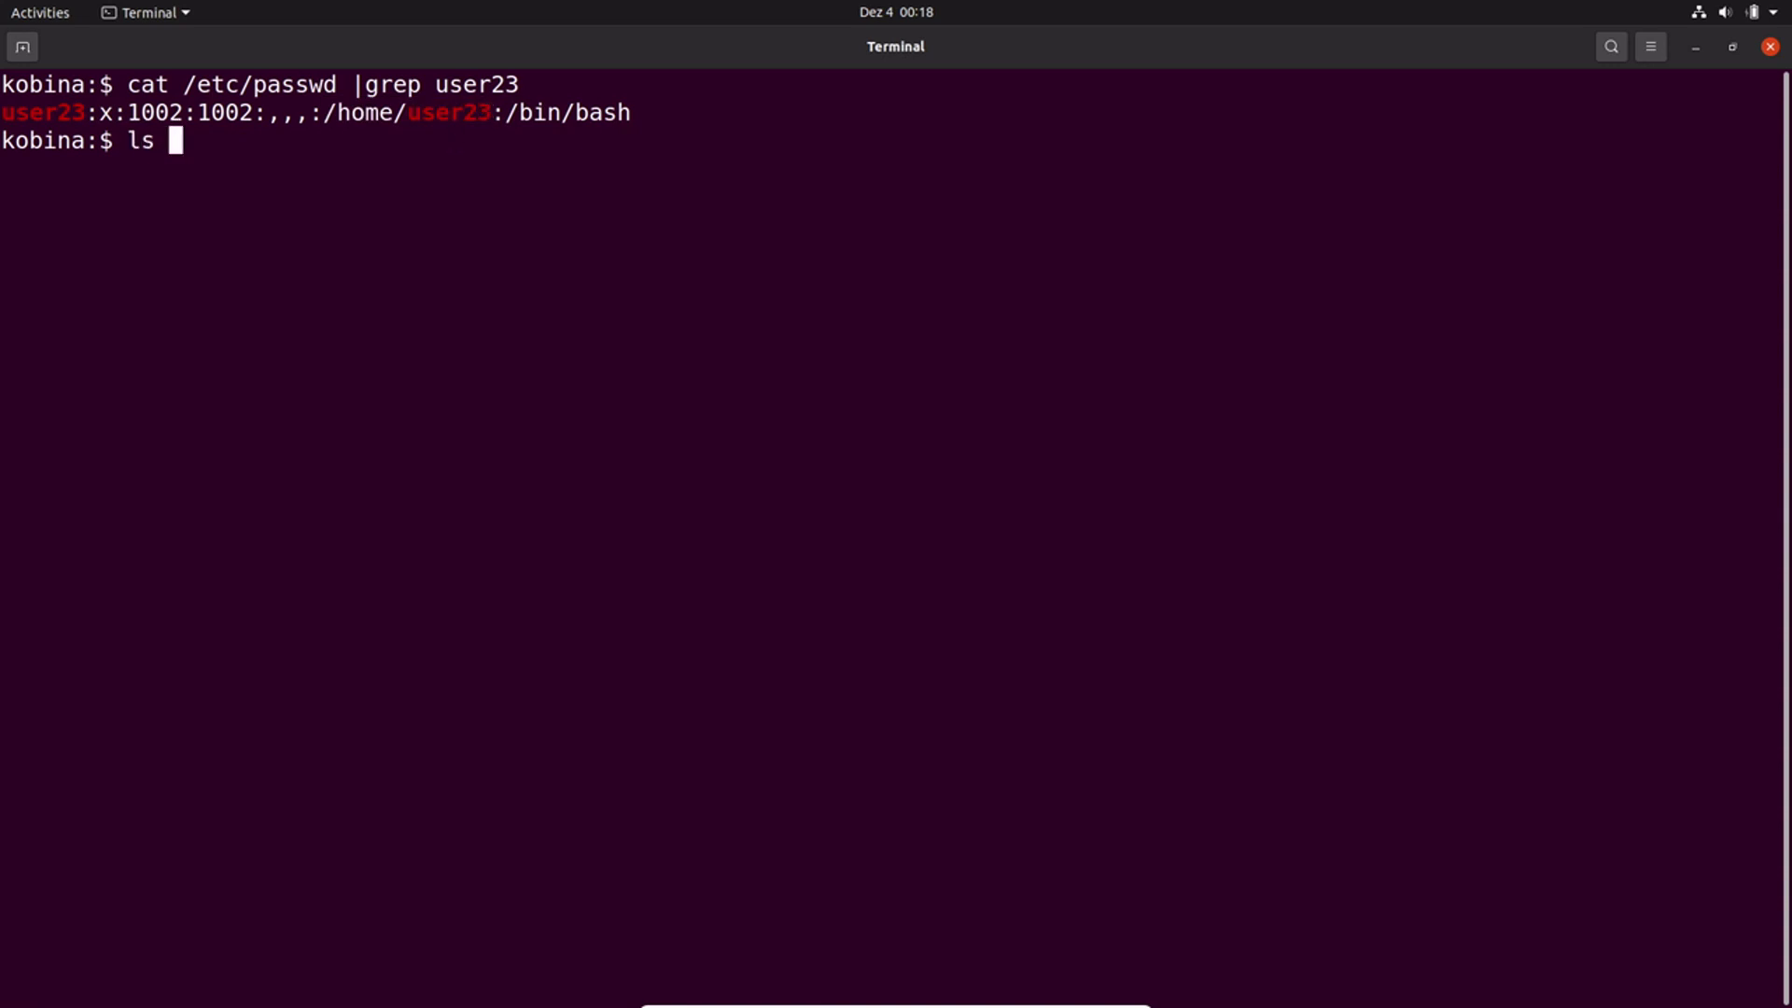
text(/home)
key(Return)
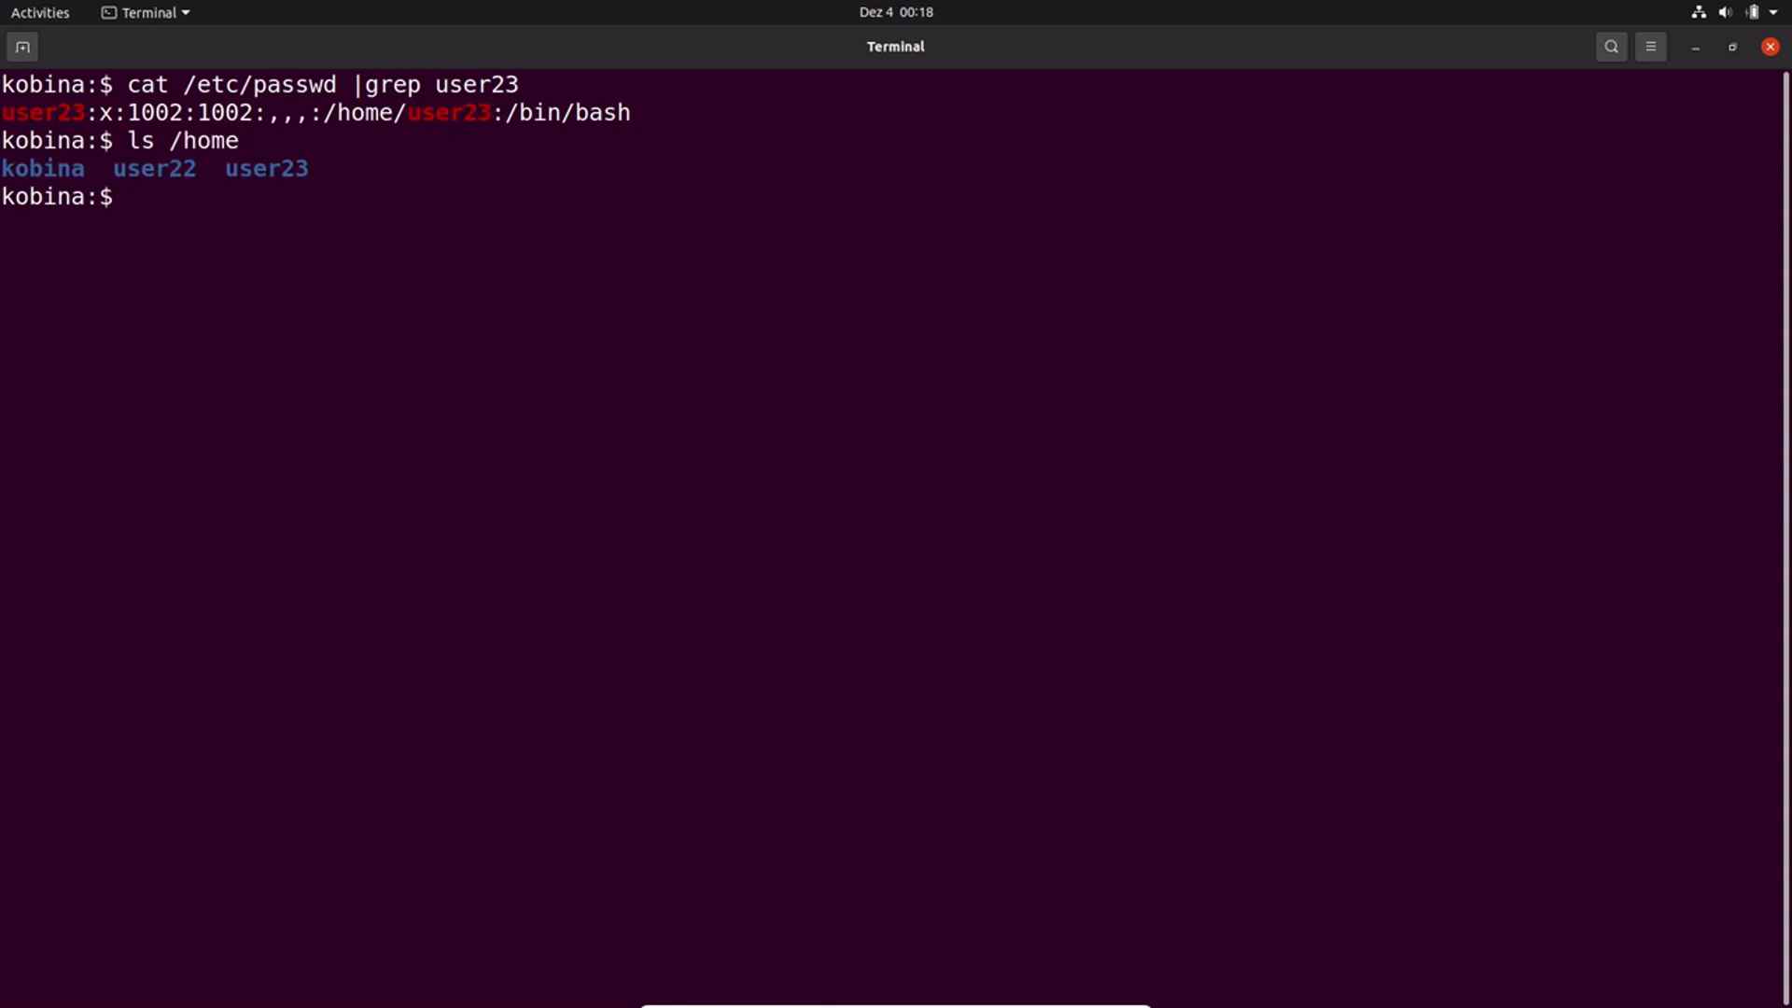
double_click(253, 168)
click(287, 169)
drag(199, 168, 111, 169)
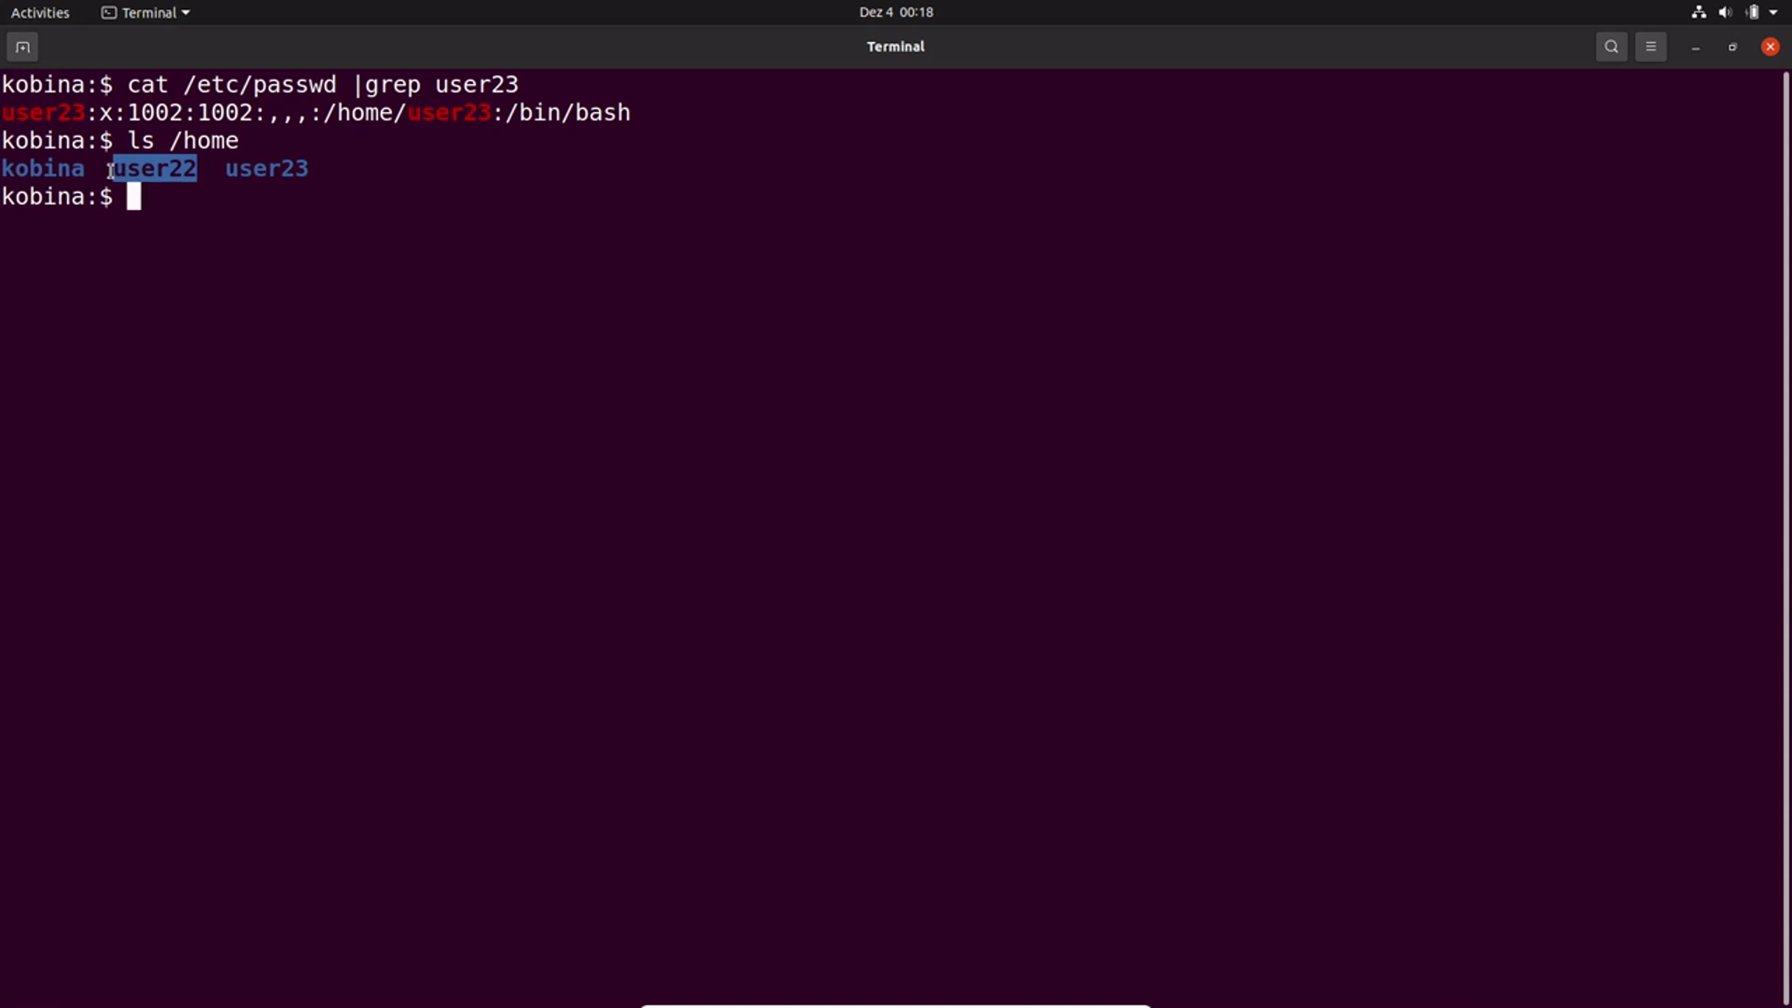
click(249, 228)
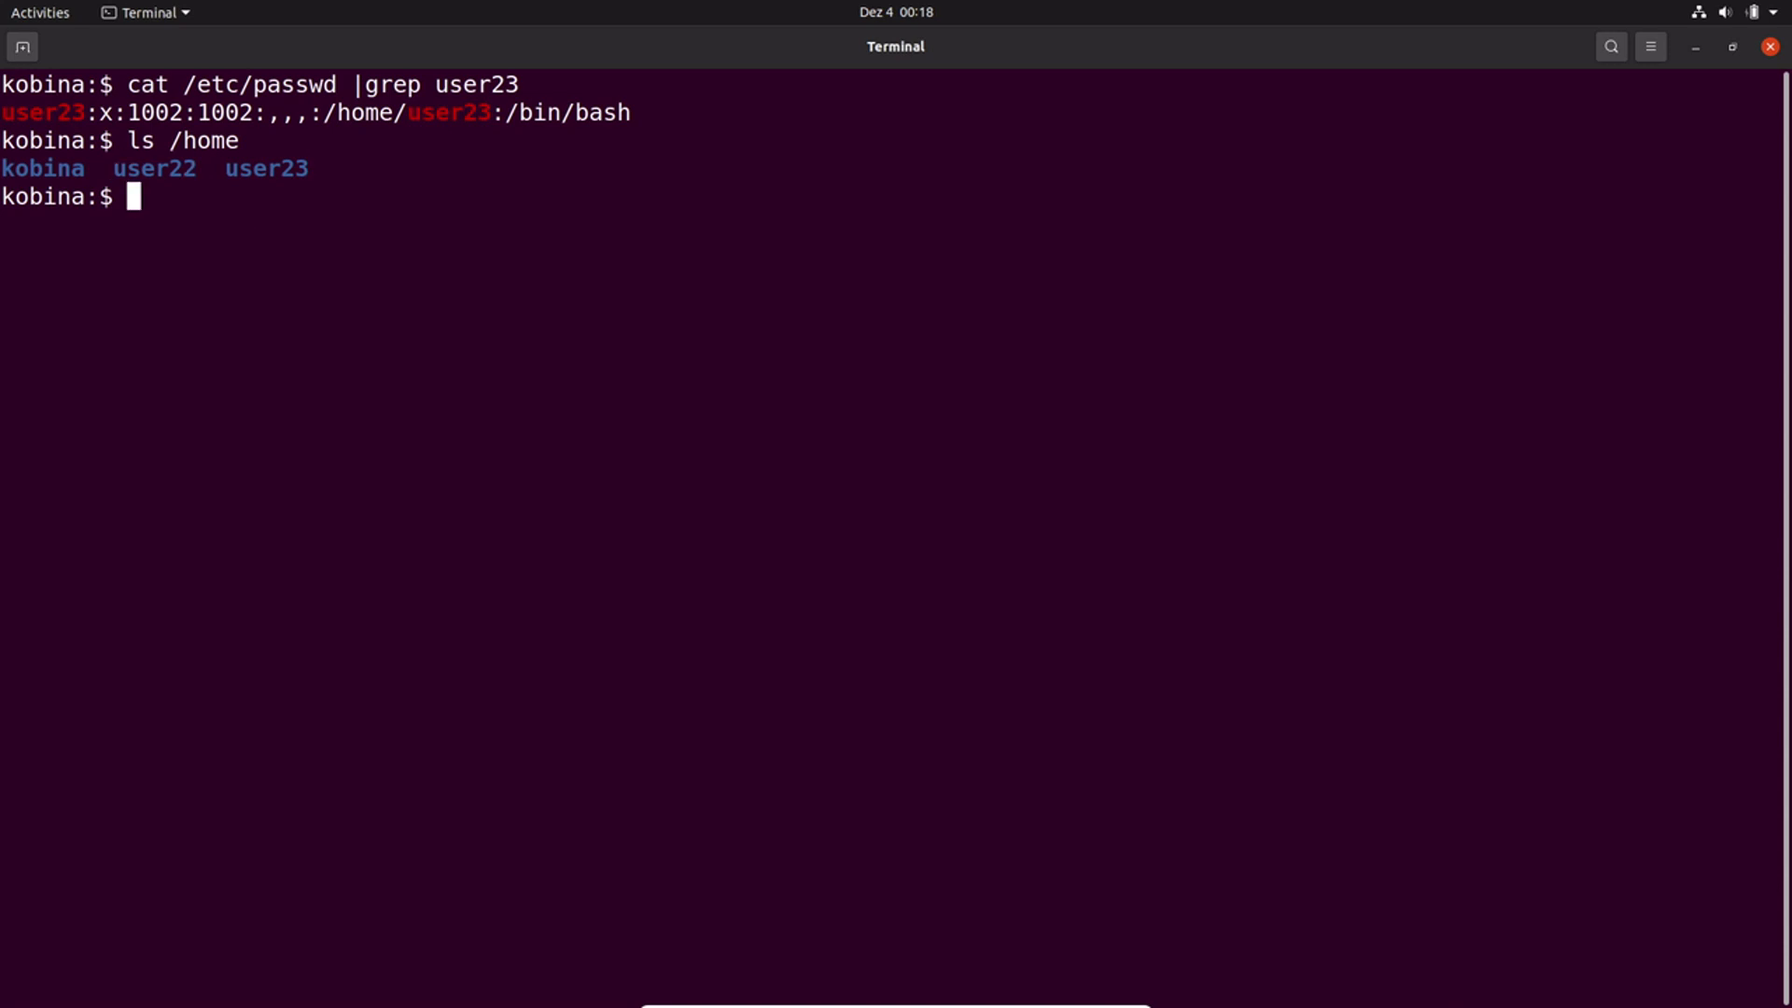